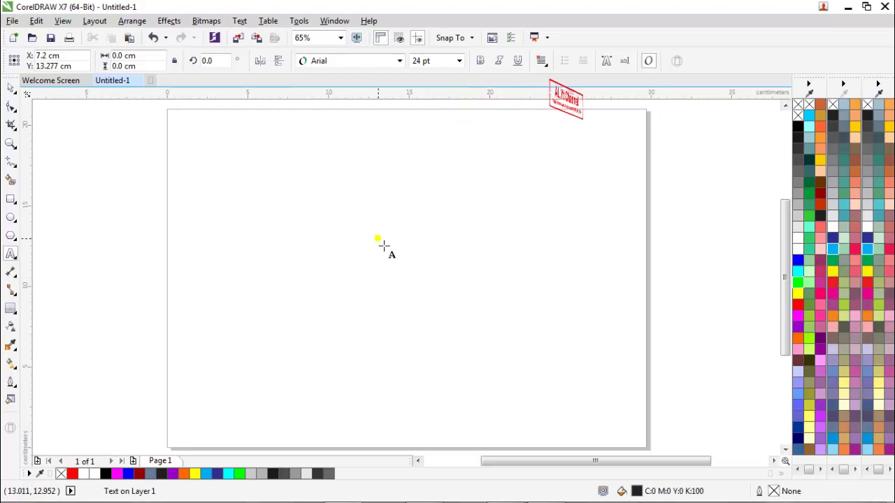
# - Add the artistic text BLEED and format it in the ROCK-ON Demo font at 150 pt
pyautogui.write('BLEED')
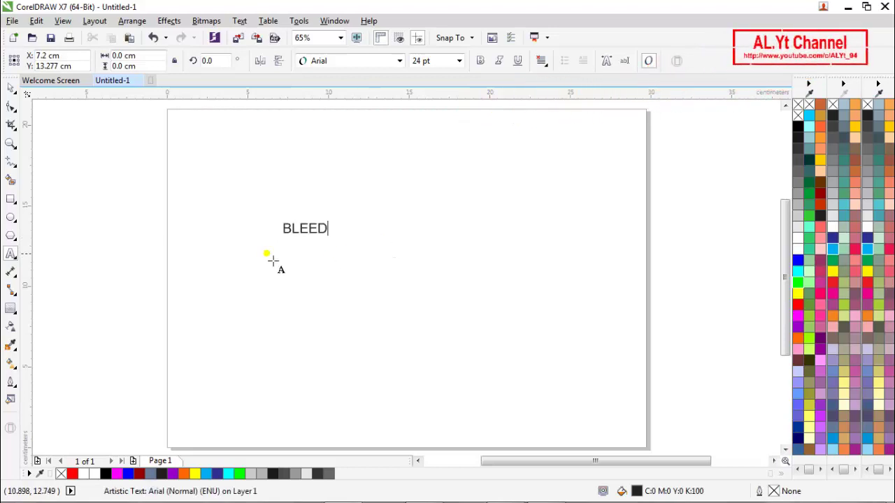
pyautogui.click(11, 89)
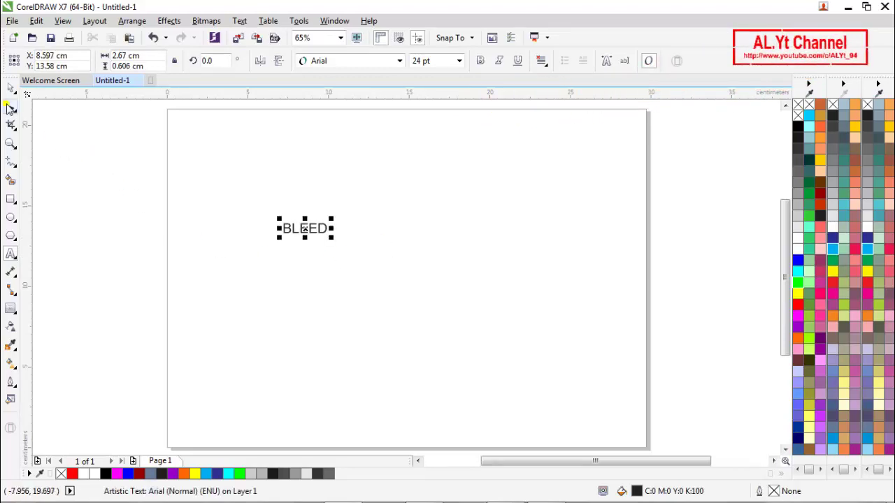
pyautogui.click(400, 61)
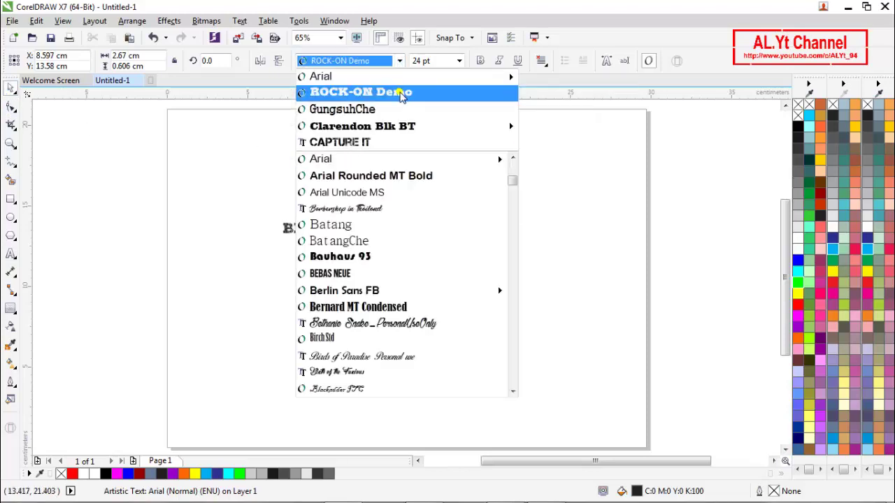
pyautogui.click(402, 95)
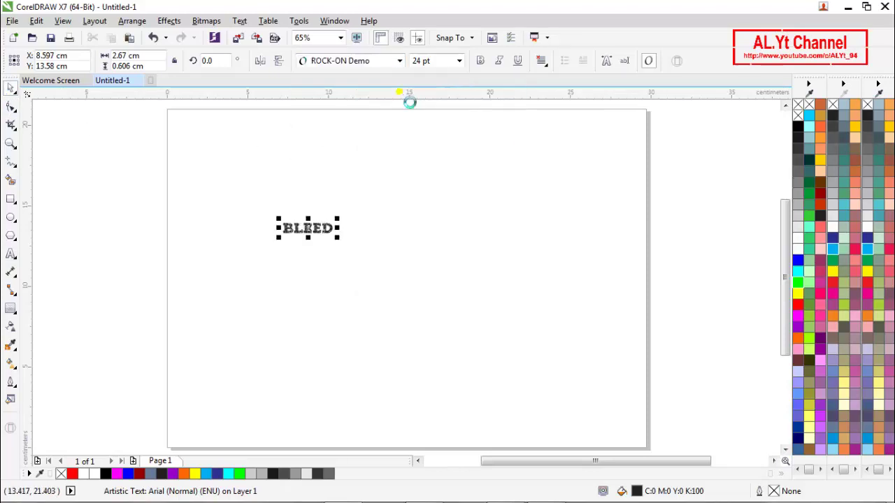
pyautogui.click(460, 62)
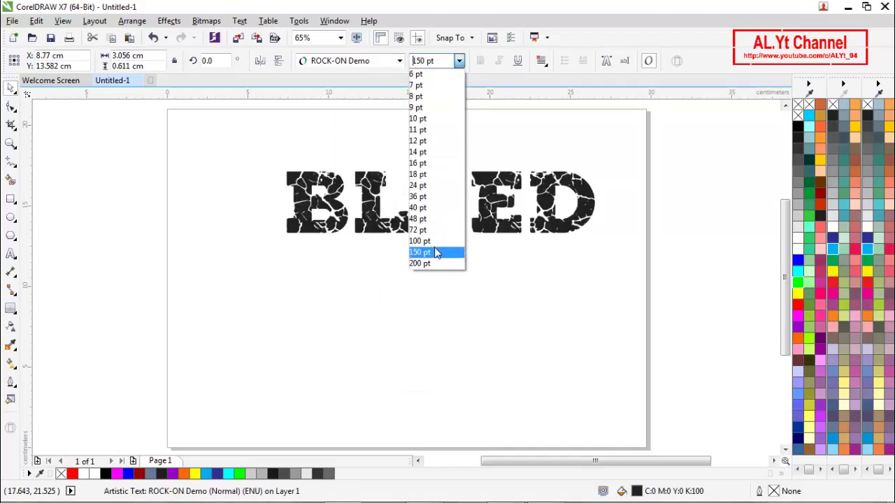
pyautogui.click(436, 253)
# - Centre the BLEED text on the page and fill it with black
pyautogui.press('p')
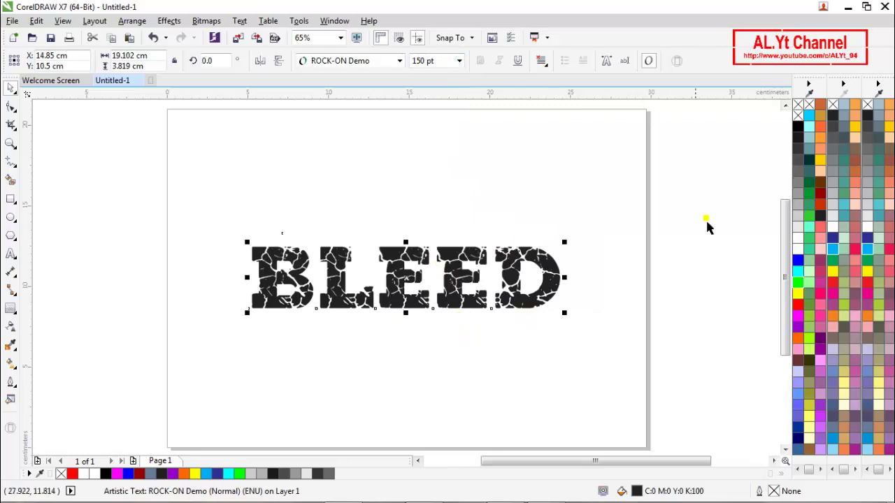
pyautogui.click(801, 135)
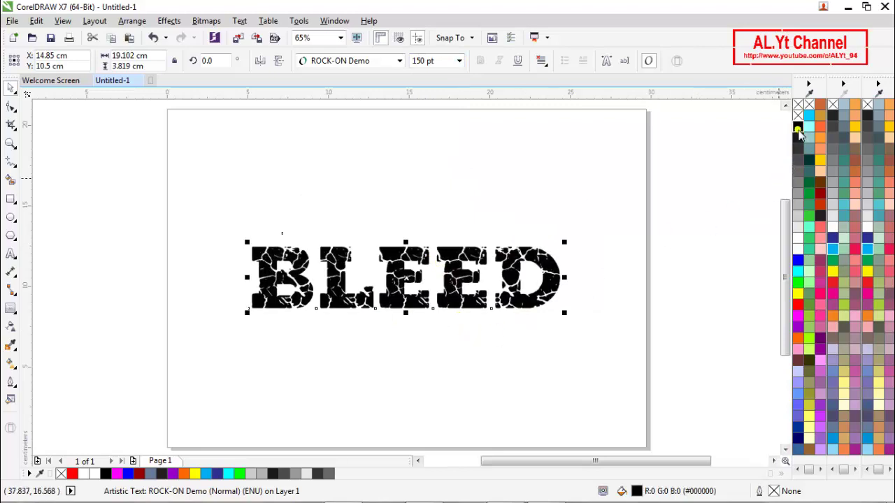
pyautogui.click(692, 268)
# - Draw a rectangle about 29.8 by 11.9 cm around the text and centre it on the page
pyautogui.click(10, 199)
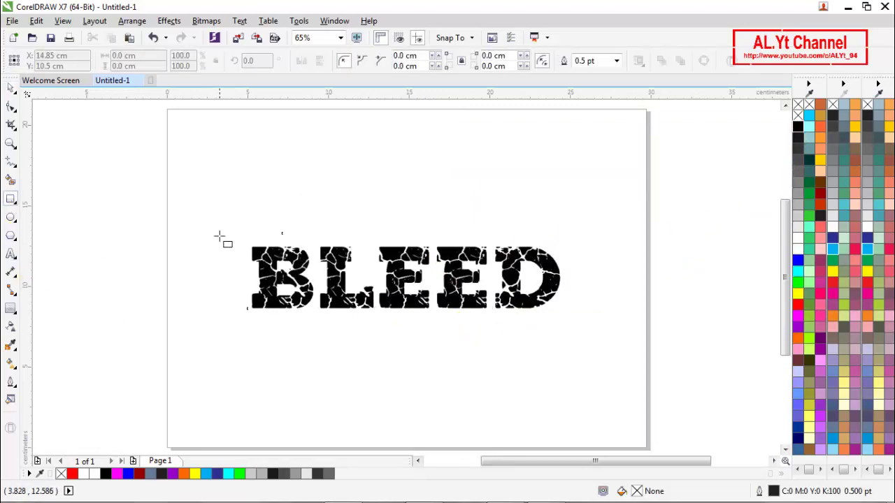
pyautogui.moveTo(169, 181)
pyautogui.mouseDown()
pyautogui.moveTo(189, 262)
pyautogui.moveTo(651, 373)
pyautogui.mouseUp()
pyautogui.press('space')
pyautogui.press('p')
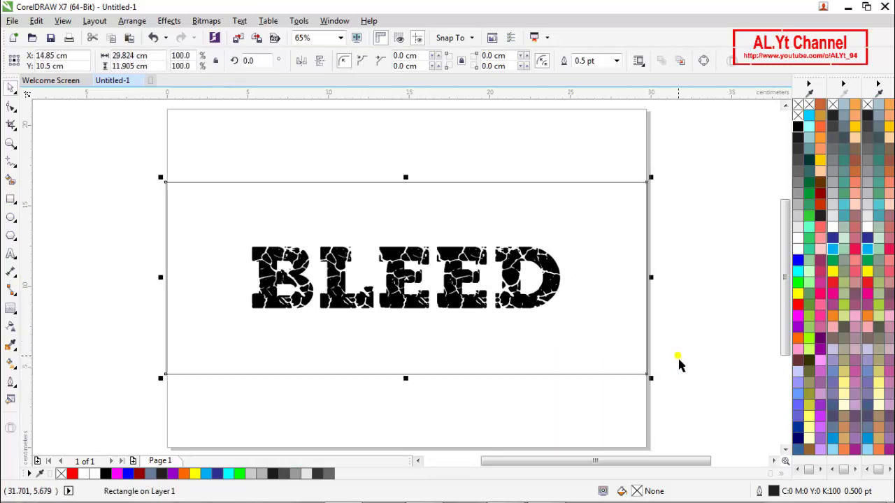
# - Give the rectangle a black fill without outline and send it to the back of the layer
pyautogui.click(797, 127)
pyautogui.rightClick(798, 104)
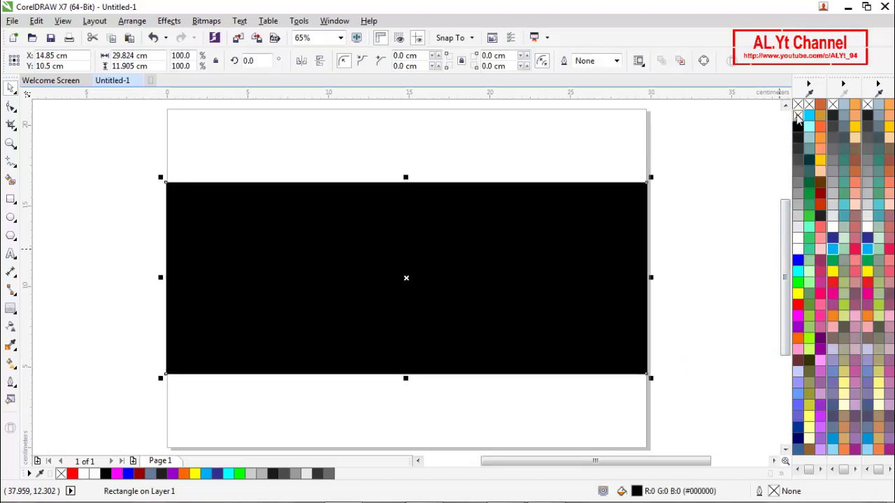
pyautogui.rightClick(551, 289)
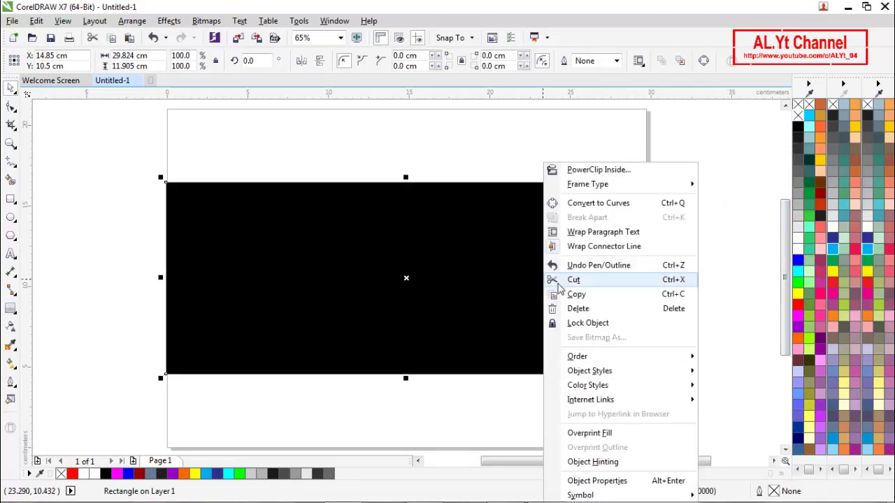
pyautogui.moveTo(608, 358)
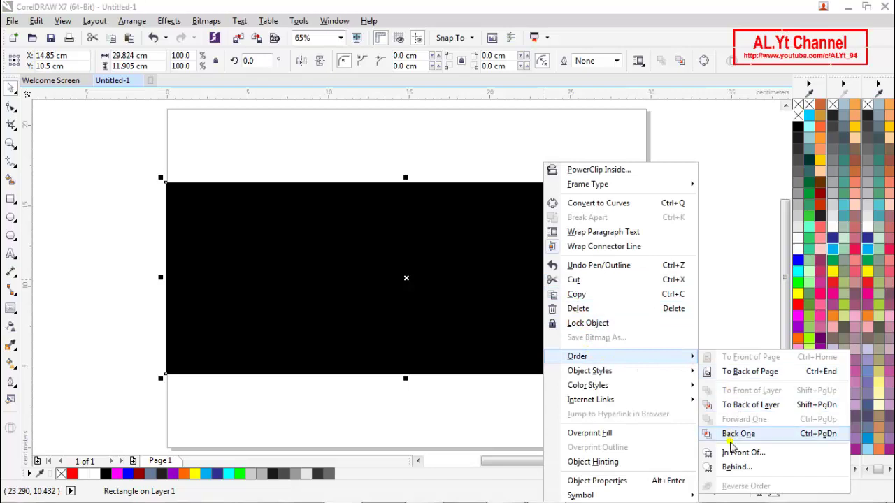
pyautogui.click(742, 405)
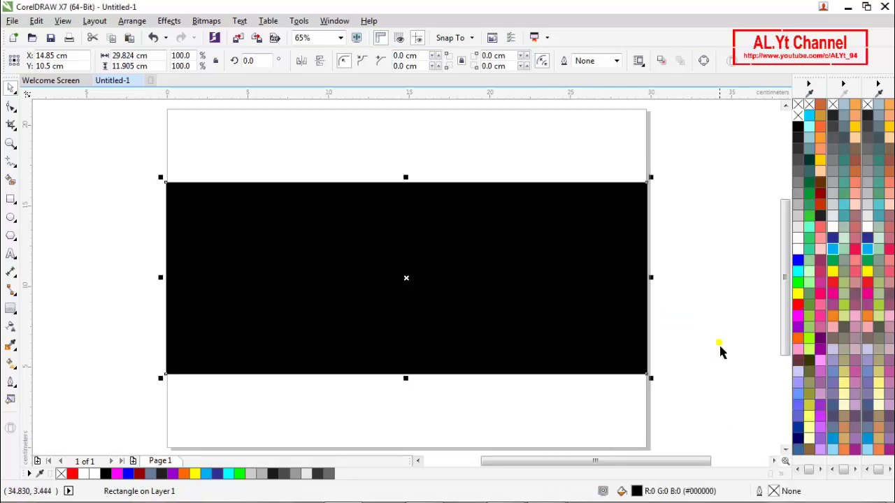
pyautogui.click(700, 327)
# - Select the BLEED text on top of the black rectangle and fill it with white
pyautogui.click(438, 296)
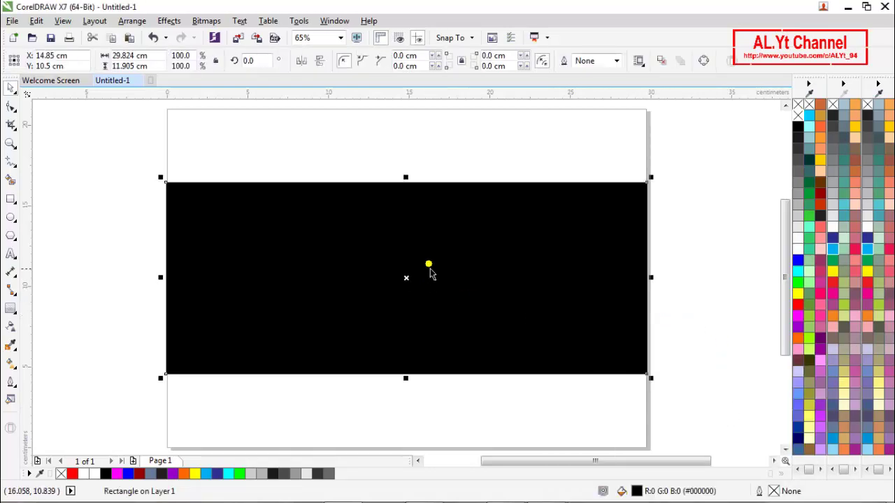
pyautogui.click(479, 158)
pyautogui.click(454, 272)
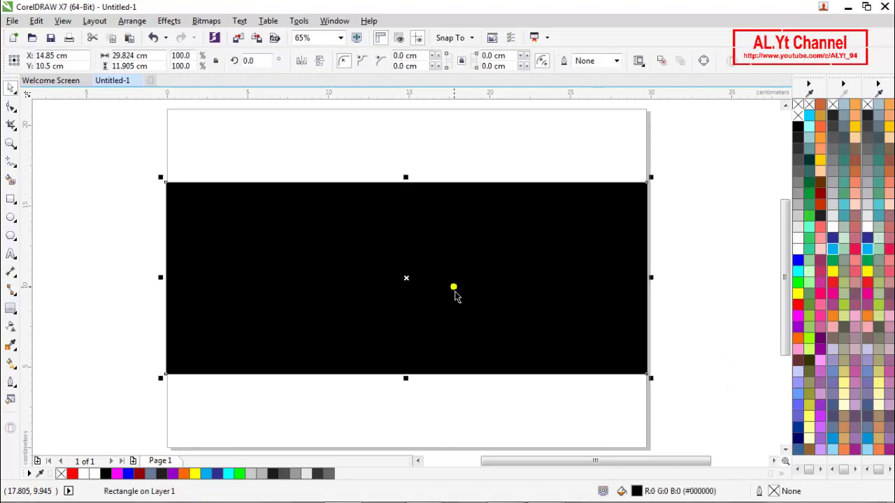
pyautogui.click(463, 297)
pyautogui.click(798, 249)
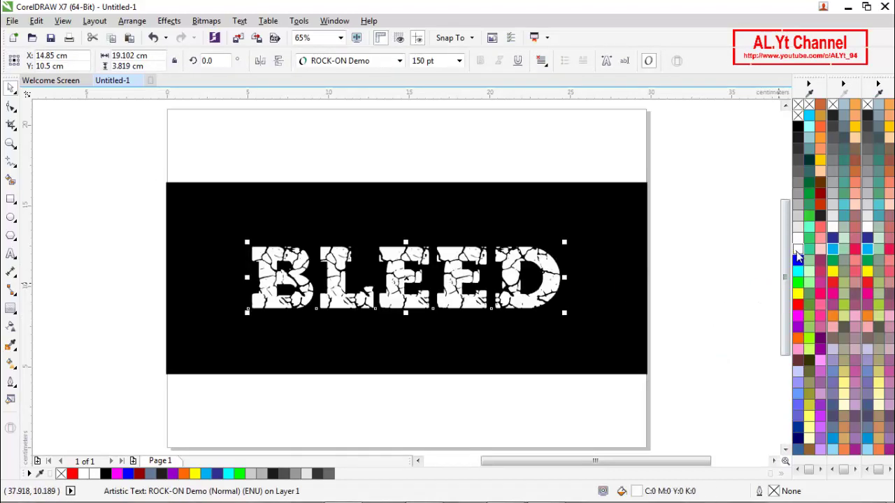
pyautogui.click(671, 299)
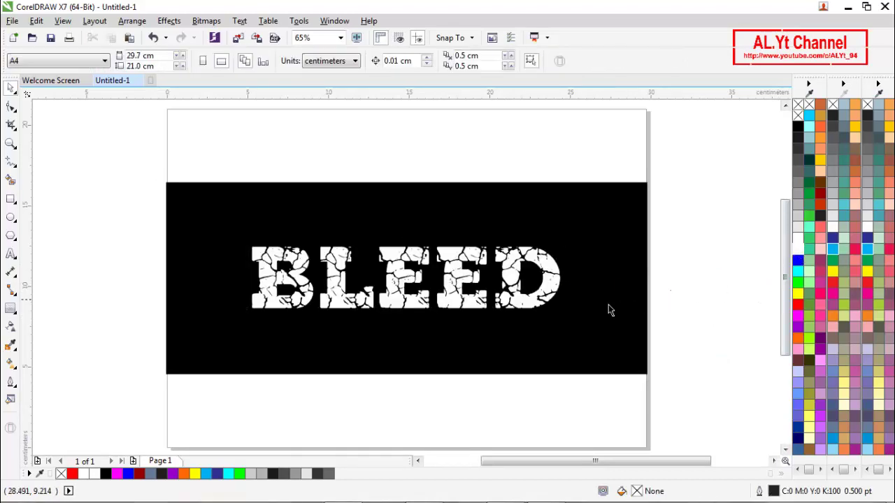
# - Lock the black background rectangle
pyautogui.click(323, 347)
pyautogui.rightClick(330, 347)
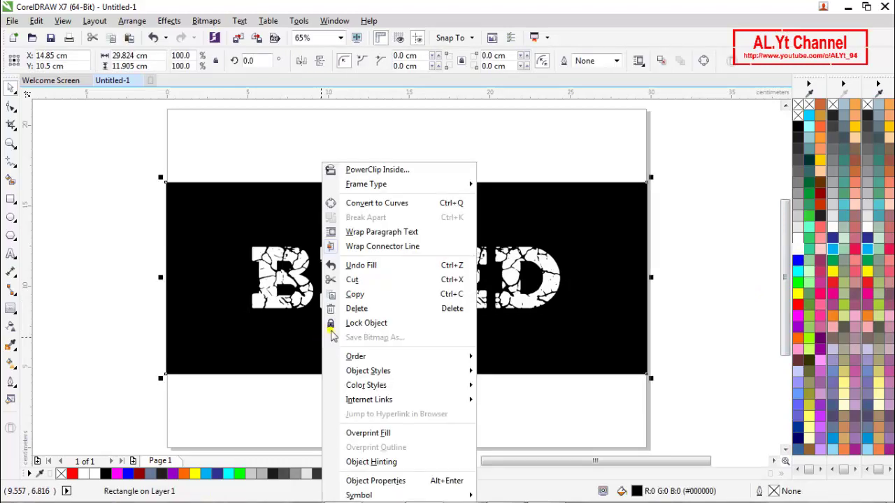
pyautogui.click(364, 266)
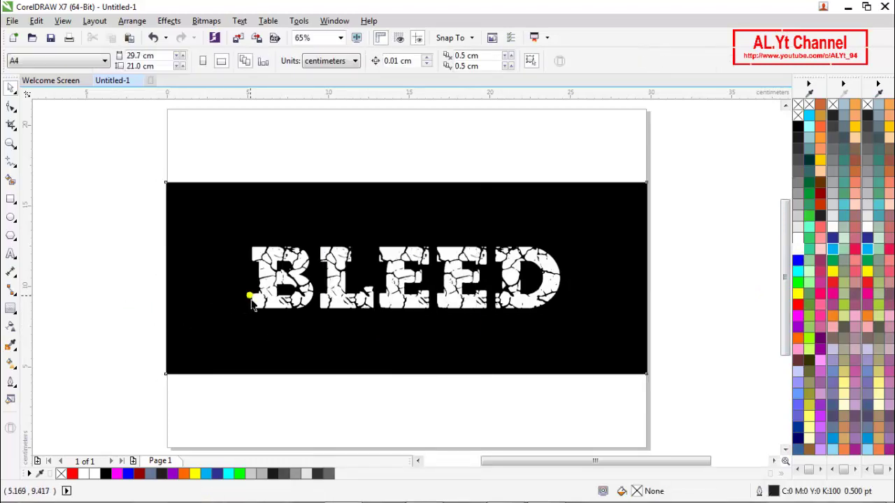
# - Unlock the background rectangle to change its fill to dark red (#990000), and lock it again
pyautogui.scroll(2, 260, 308)
pyautogui.rightClick(230, 358)
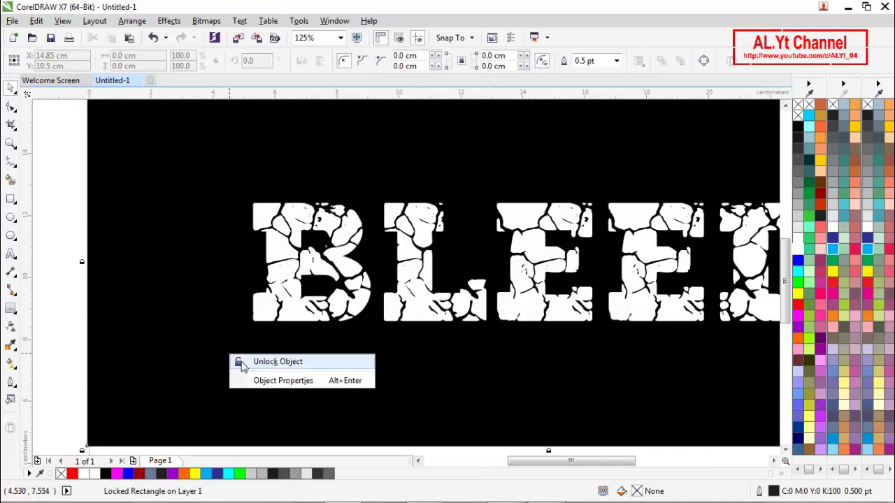
pyautogui.click(259, 362)
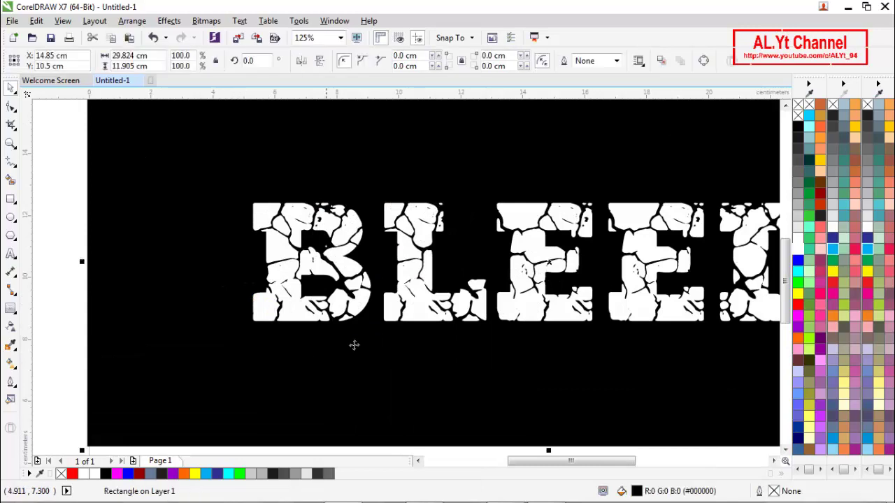
pyautogui.click(797, 282)
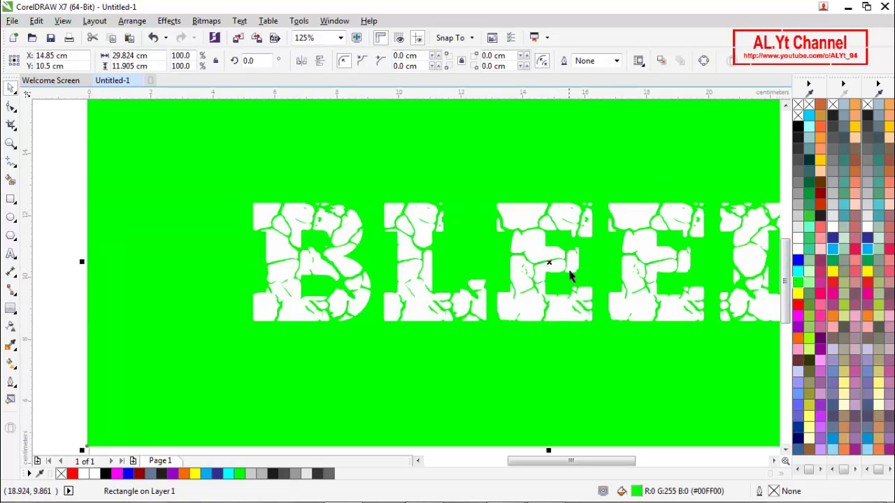
pyautogui.click(819, 196)
pyautogui.scroll(-2, 431, 200)
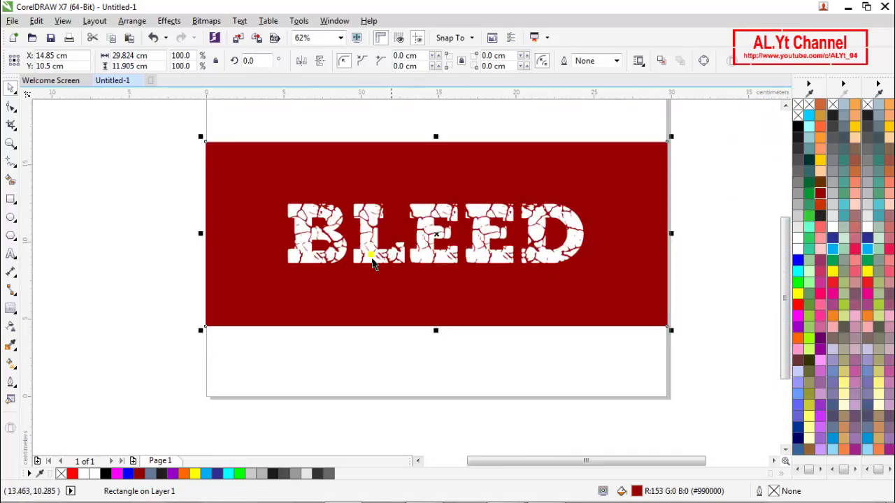
pyautogui.rightClick(266, 283)
pyautogui.click(295, 267)
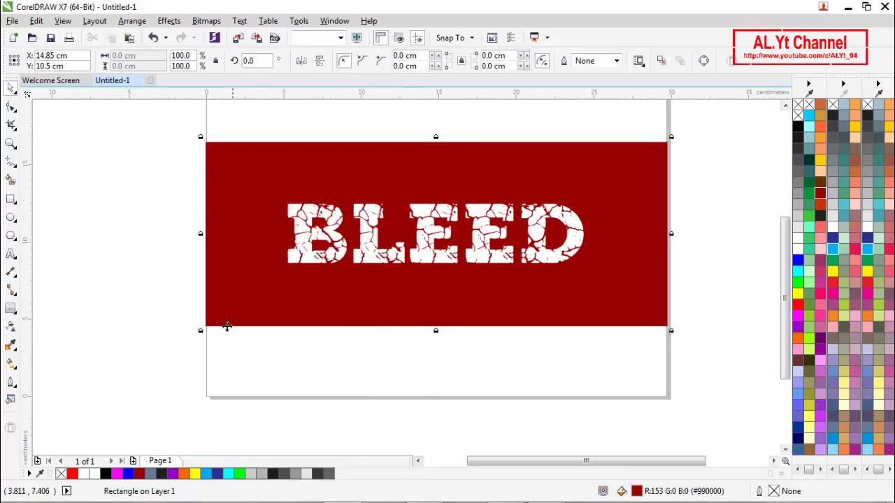
# - Apply a one-step black outside contour to the BLEED text with an offset of about 0.33 cm
pyautogui.scroll(2, 300, 236)
pyautogui.click(304, 259)
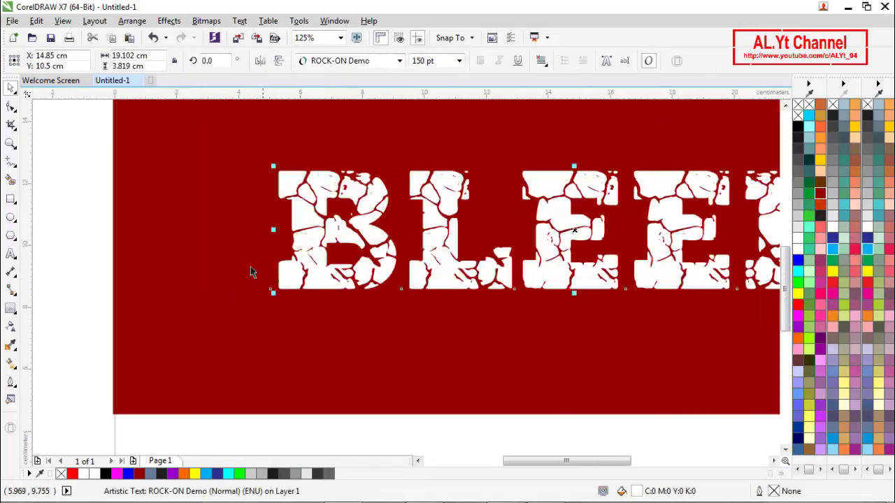
pyautogui.click(9, 311)
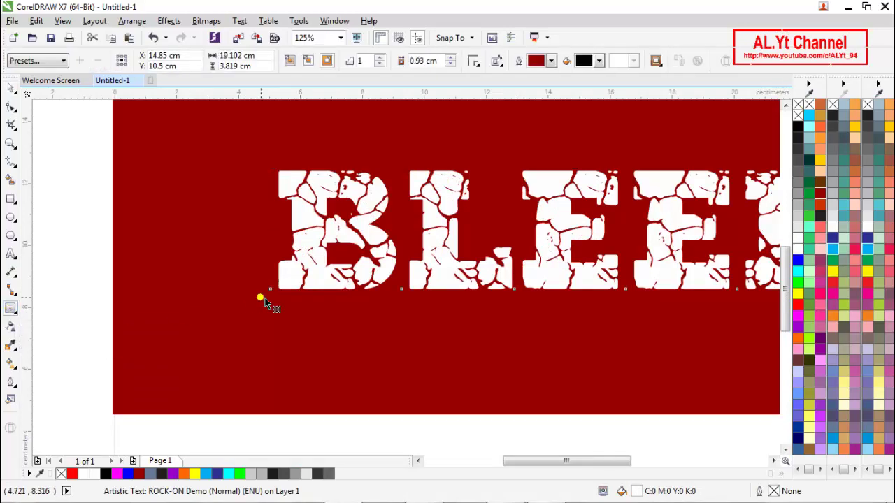
pyautogui.scroll(2, 269, 299)
pyautogui.scroll(2, 290, 279)
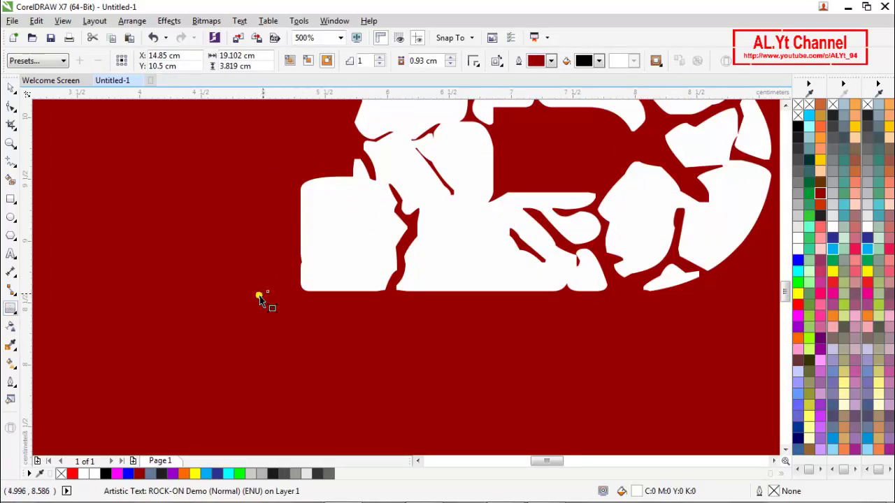
pyautogui.moveTo(260, 295); pyautogui.dragTo(260, 296)
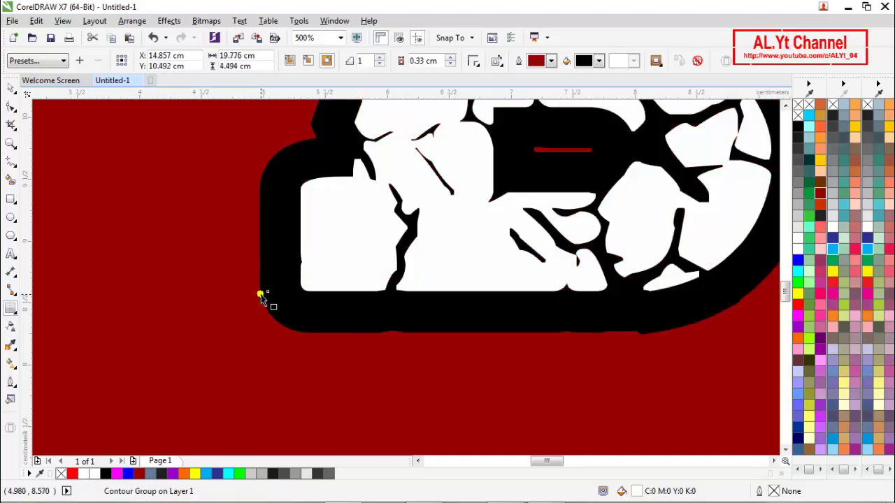
# - Reduce the contour offset around the BLEED text to about 0.176 cm
pyautogui.scroll(-4, 263, 294)
pyautogui.scroll(3, 259, 233)
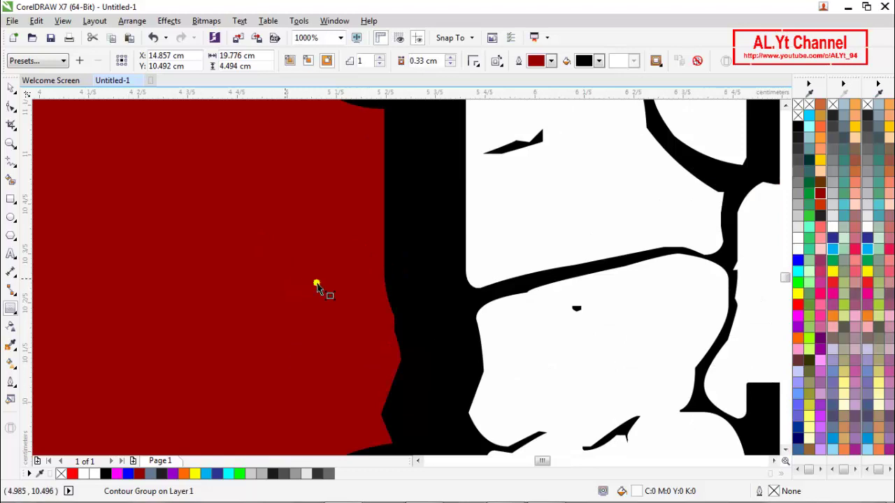
pyautogui.moveTo(286, 279); pyautogui.dragTo(317, 283)
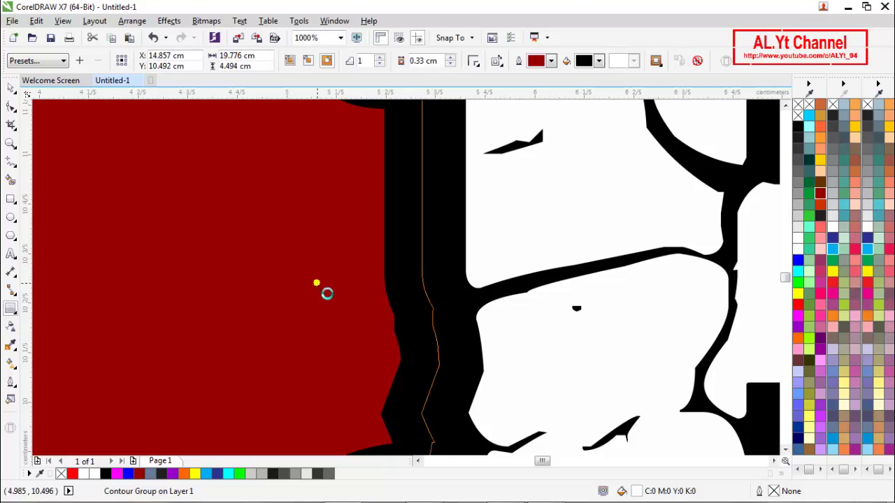
pyautogui.scroll(-3, 316, 281)
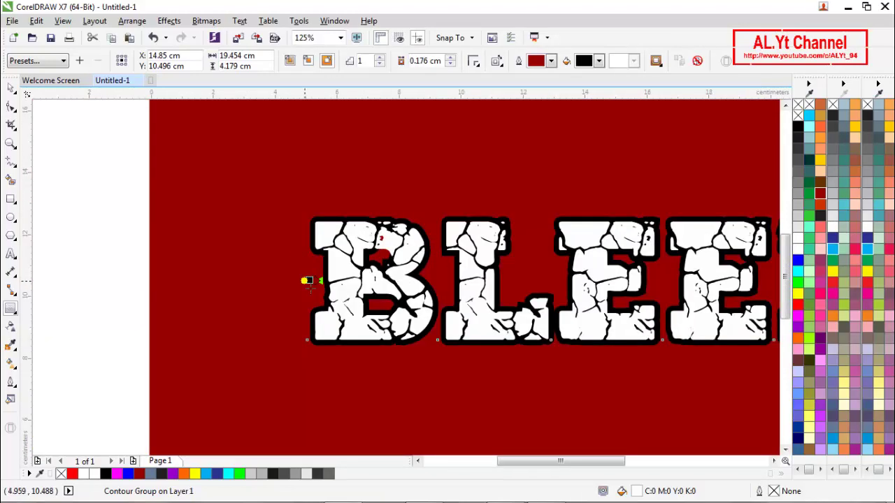
# - Break the contour group apart to separate the black contour from the white text
pyautogui.click(132, 21)
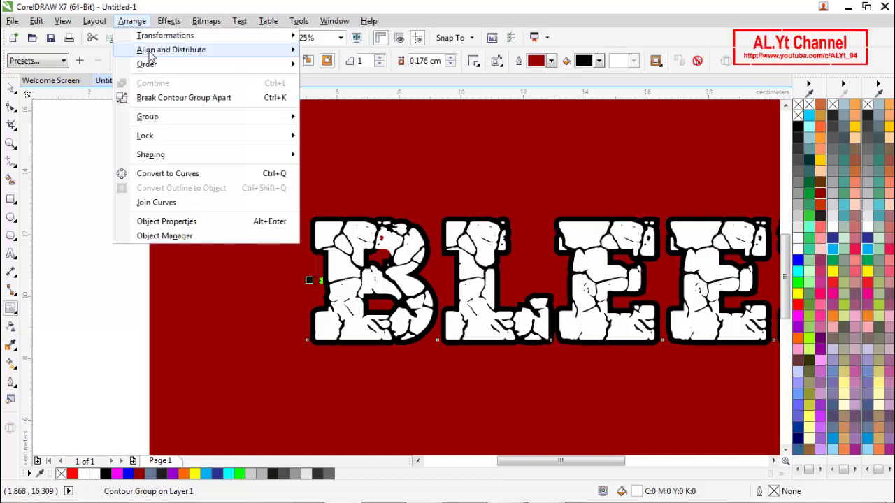
pyautogui.click(168, 98)
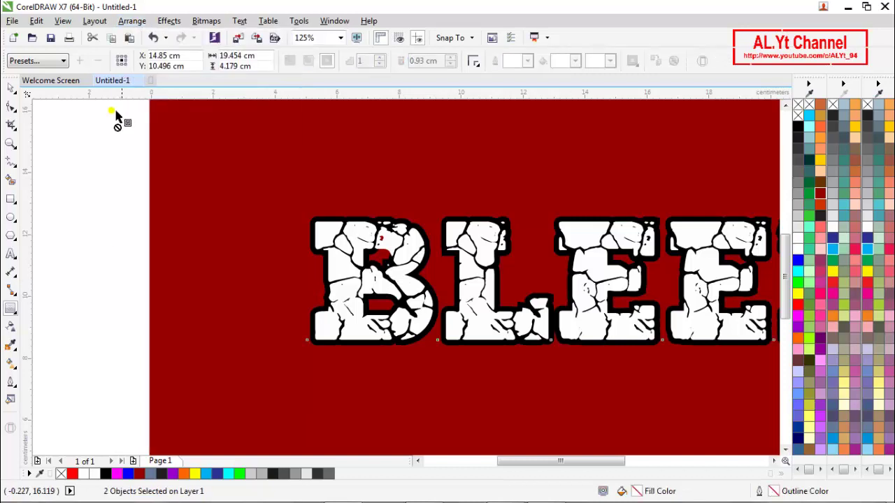
pyautogui.click(67, 151)
# - Try moving the separated black contour shape away from the white text, and undo the move
pyautogui.moveTo(321, 288); pyautogui.dragTo(232, 289)
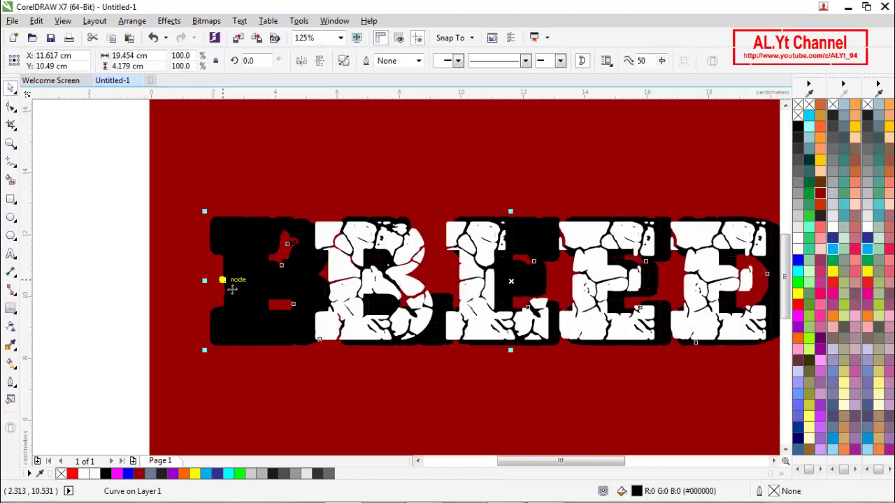
pyautogui.hotkey('ctrl', 'z')
pyautogui.click(130, 270)
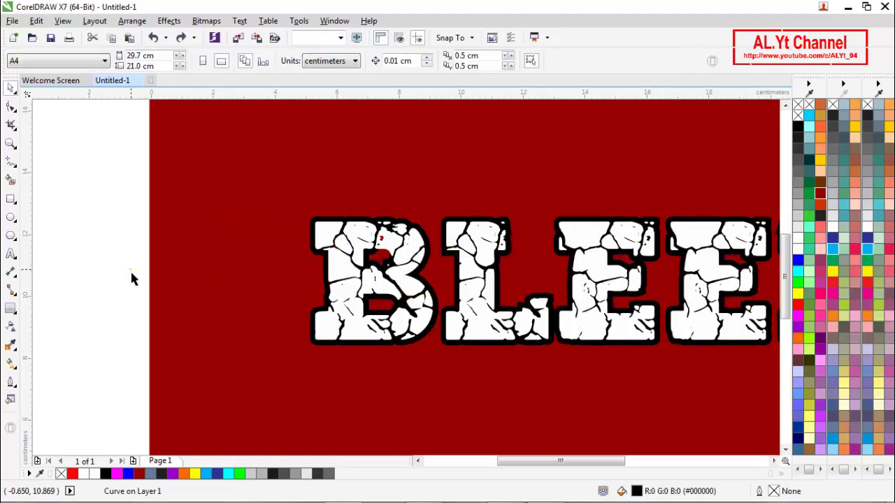
# - Add a one-step outside contour to the black BLEED contour shape with an offset of about 0.143 cm
pyautogui.scroll(2, 309, 354)
pyautogui.click(316, 341)
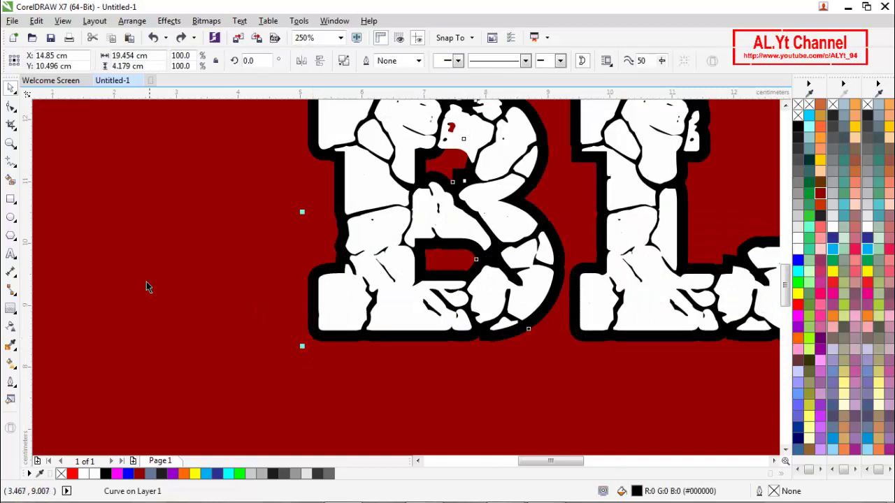
pyautogui.click(12, 309)
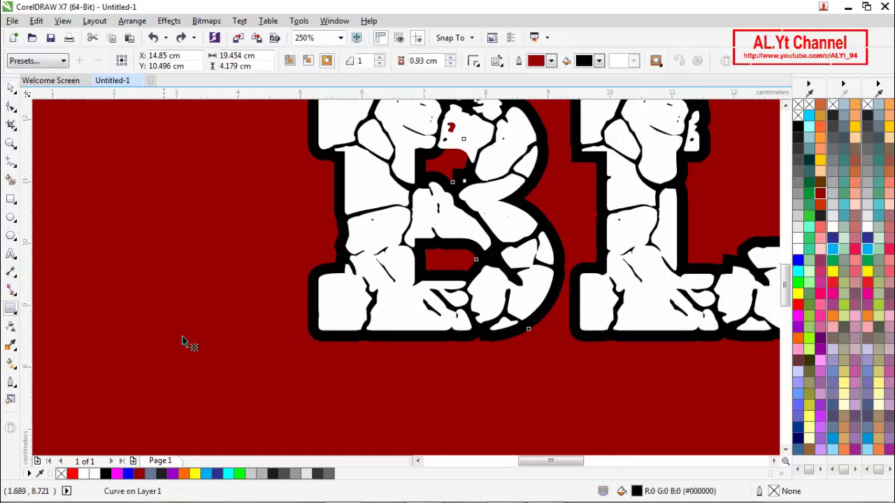
pyautogui.scroll(2, 313, 344)
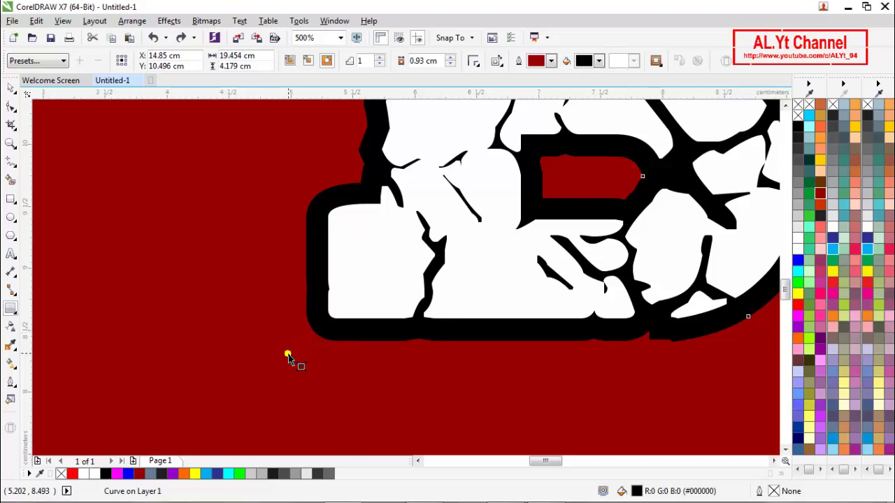
pyautogui.moveTo(288, 356); pyautogui.dragTo(266, 324)
pyautogui.scroll(-4, 266, 324)
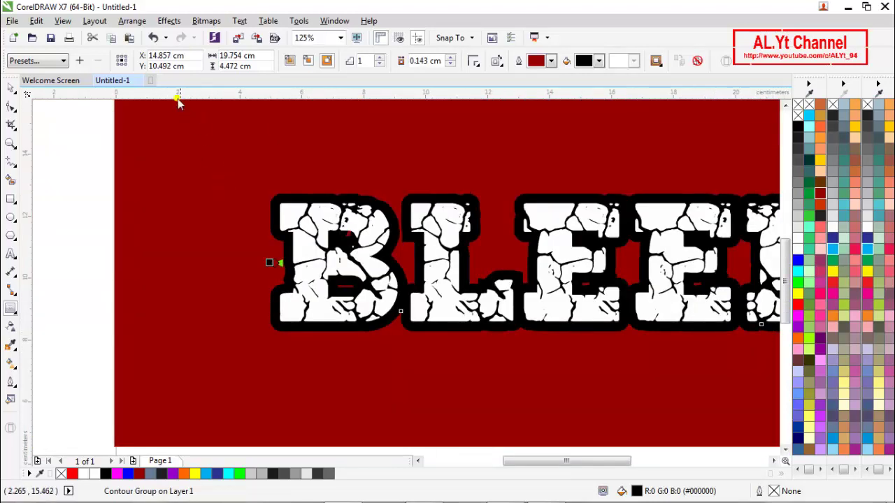
# - Break the new contour group apart so the outer contour becomes a separate shape
pyautogui.click(131, 22)
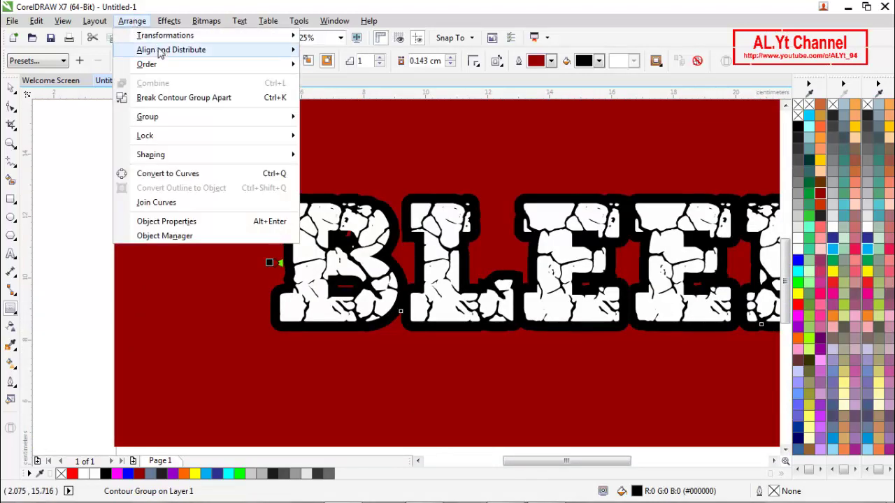
pyautogui.click(169, 98)
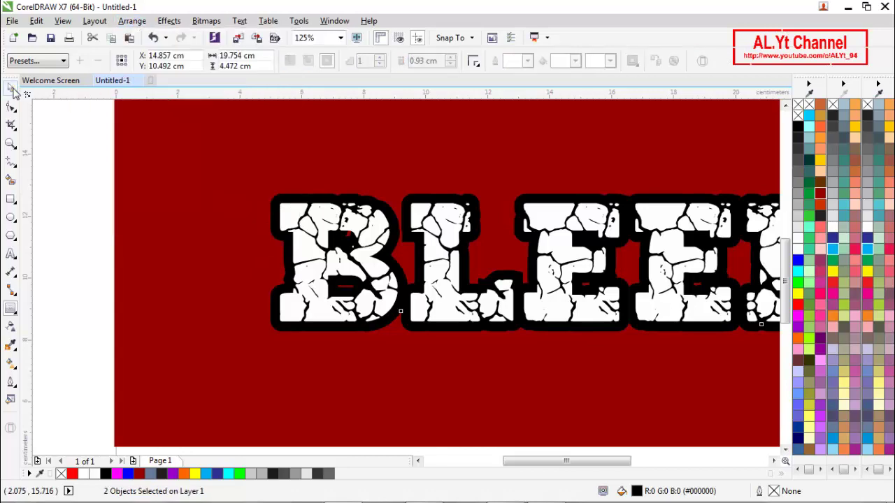
pyautogui.click(13, 88)
pyautogui.click(59, 133)
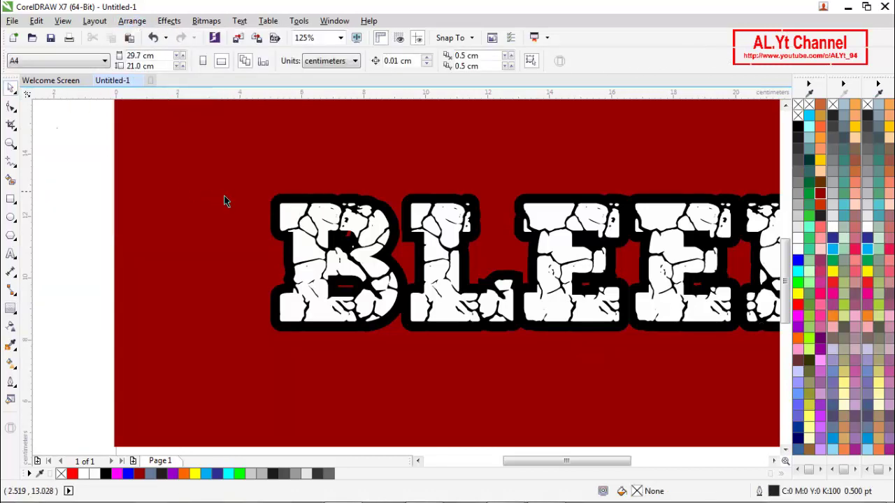
# - Fill the outermost contour shape around the BLEED text with white
pyautogui.click(273, 217)
pyautogui.click(800, 254)
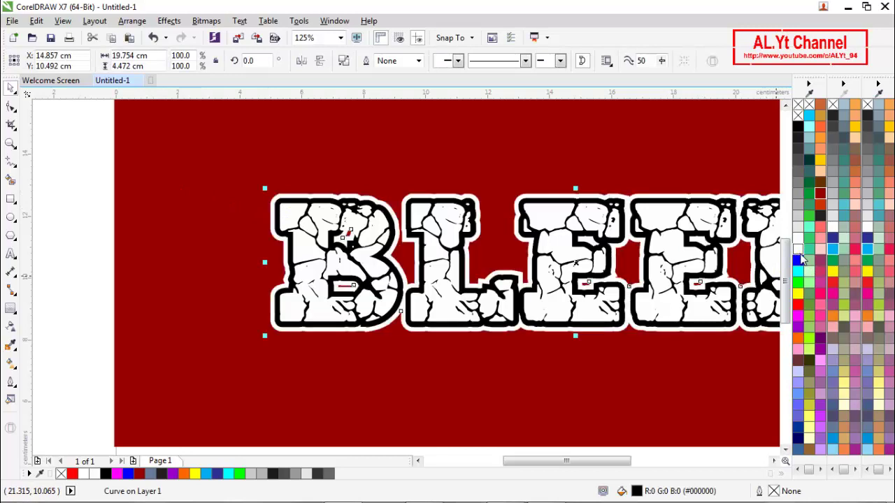
pyautogui.scroll(-2, 248, 217)
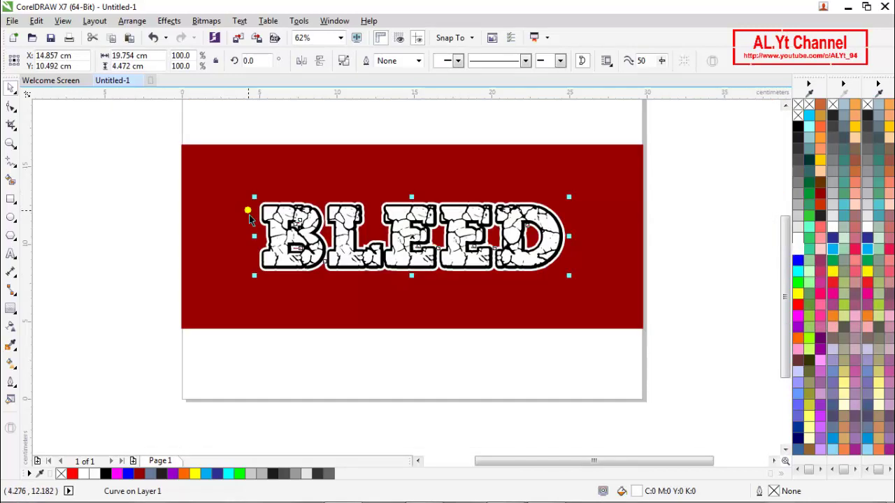
pyautogui.click(689, 277)
# - Give the white outer contour shape a 4.0 pt bright green outline
pyautogui.scroll(2, 266, 244)
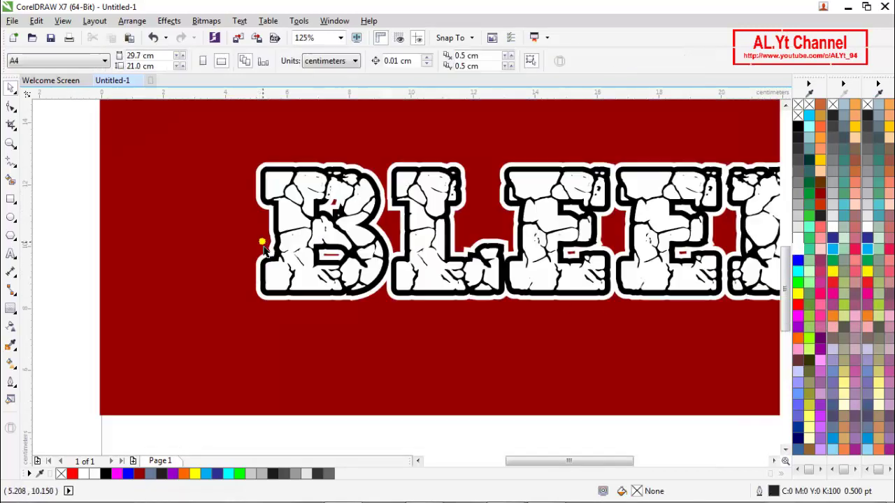
pyautogui.click(273, 245)
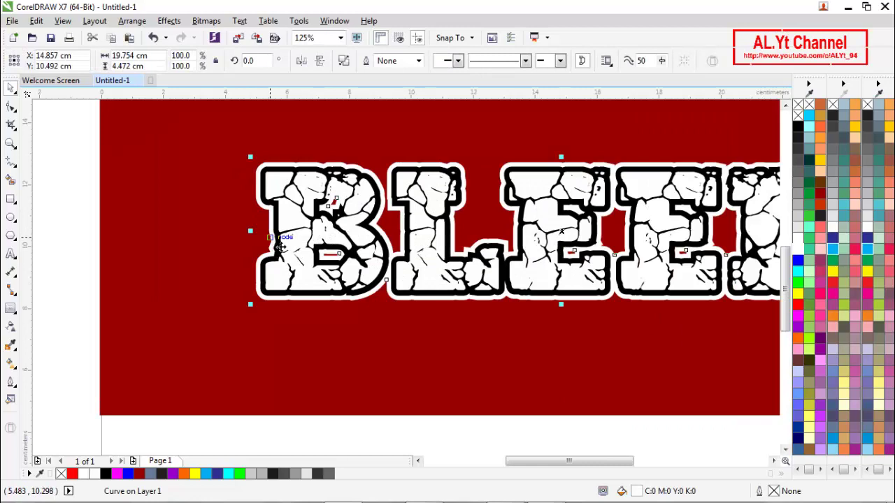
pyautogui.click(418, 61)
pyautogui.click(393, 148)
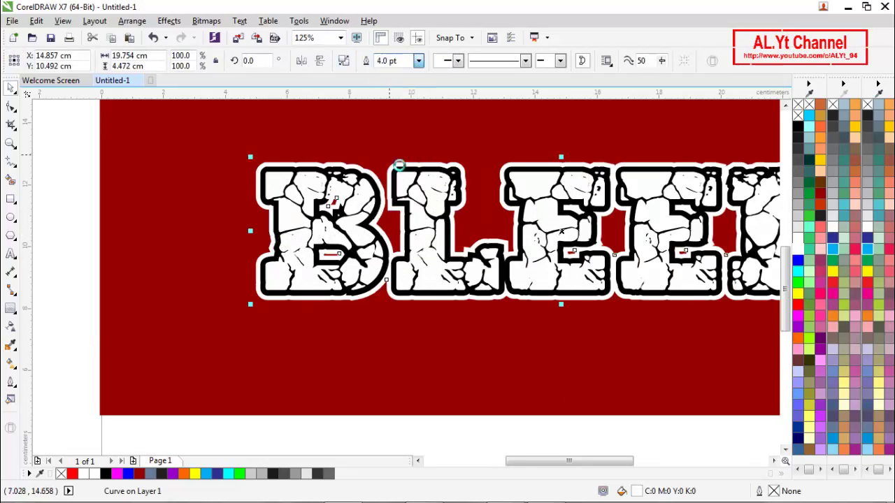
pyautogui.click(799, 283)
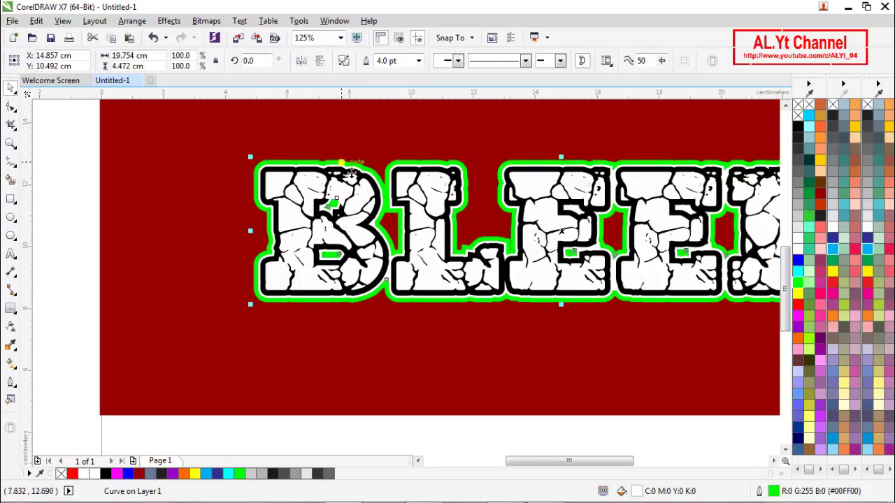
pyautogui.scroll(1, 277, 194)
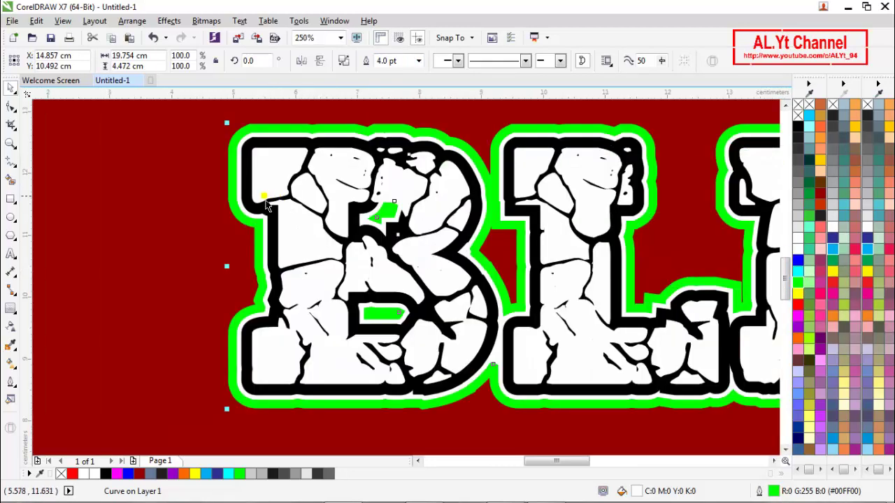
# - Try outline widths of 3.0 pt and 2.0 pt on the outer contour shape
pyautogui.click(418, 62)
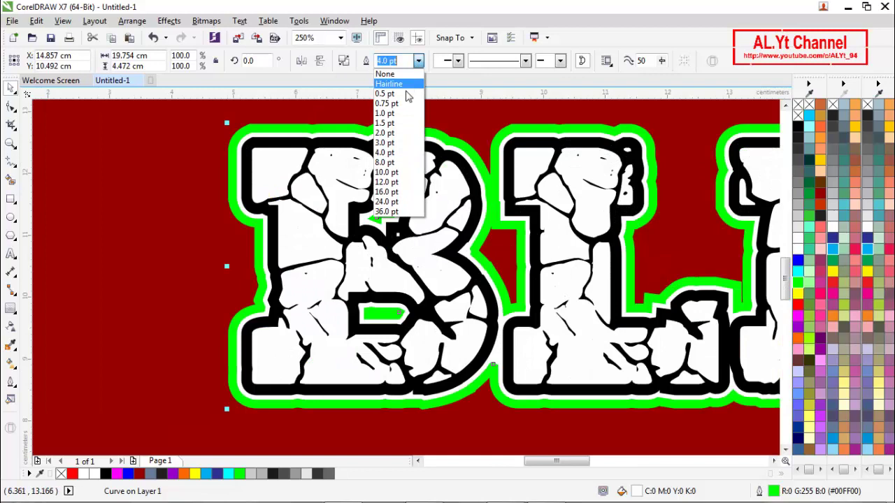
pyautogui.click(395, 149)
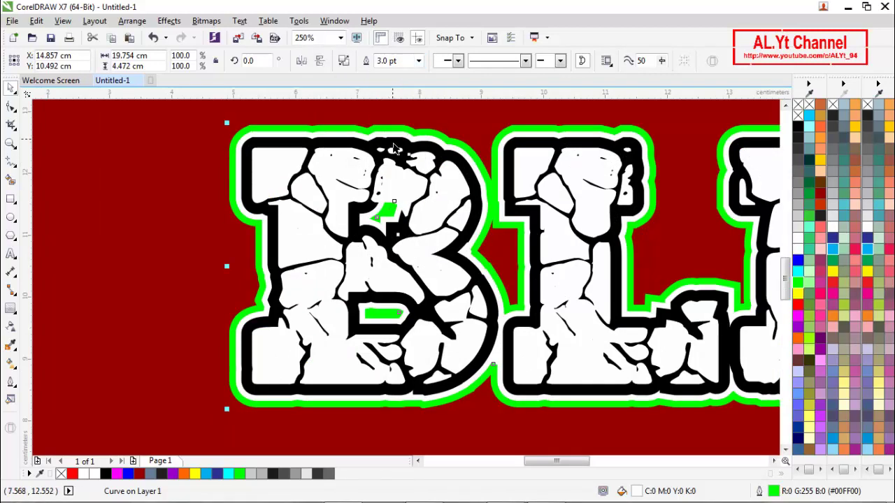
pyautogui.click(418, 62)
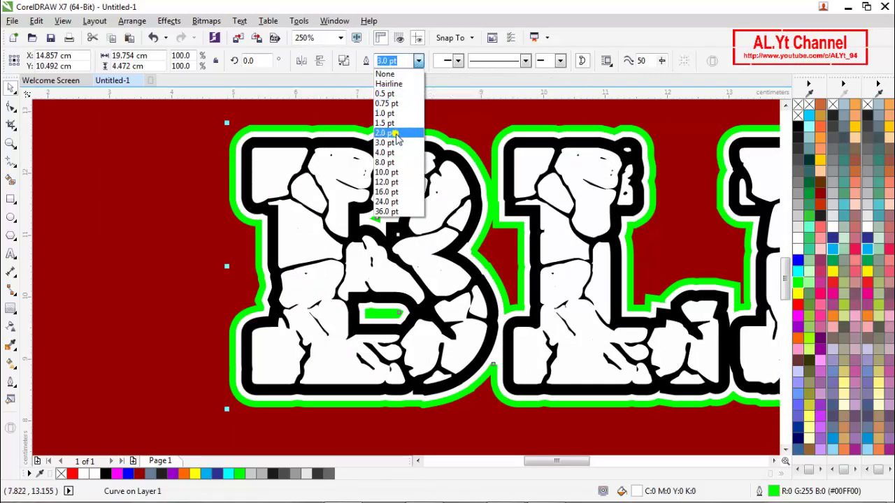
pyautogui.click(396, 134)
pyautogui.scroll(-1, 342, 123)
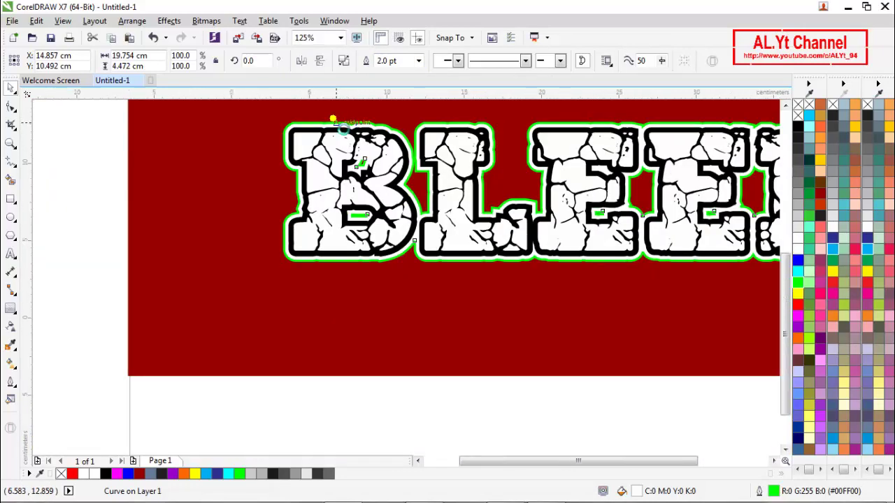
pyautogui.scroll(-1, 335, 120)
pyautogui.scroll(2, 310, 115)
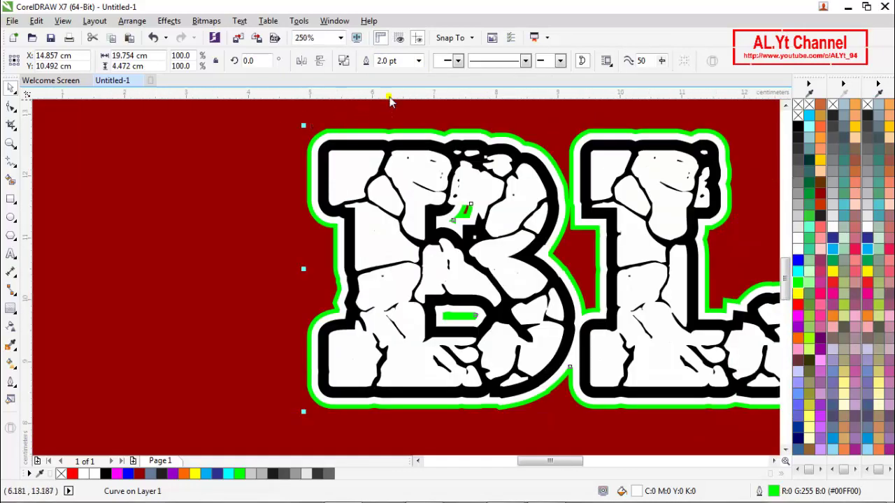
# - Set the green outline of the outer contour shape to 3.0 pt
pyautogui.click(418, 61)
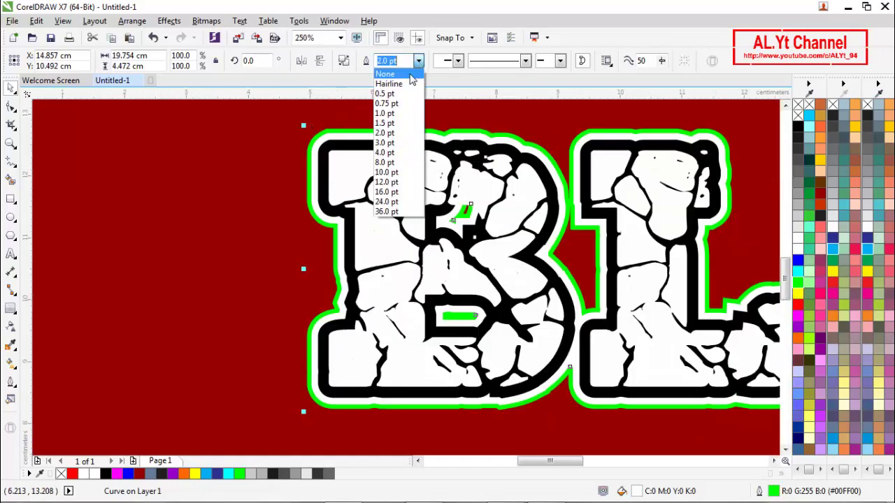
pyautogui.click(389, 147)
pyautogui.scroll(-2, 312, 135)
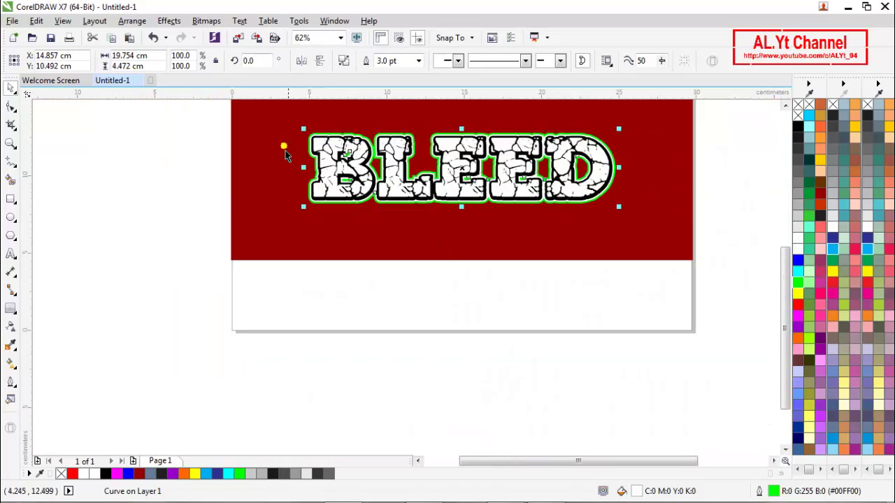
pyautogui.click(204, 176)
pyautogui.scroll(-1, 474, 183)
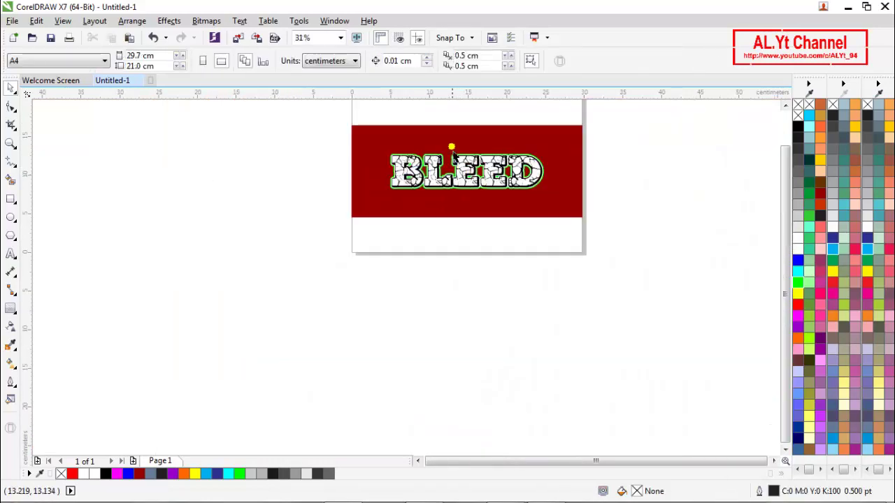
# - Unlock the dark red background rectangle and fill it with black
pyautogui.moveTo(337, 138); pyautogui.dragTo(559, 223)
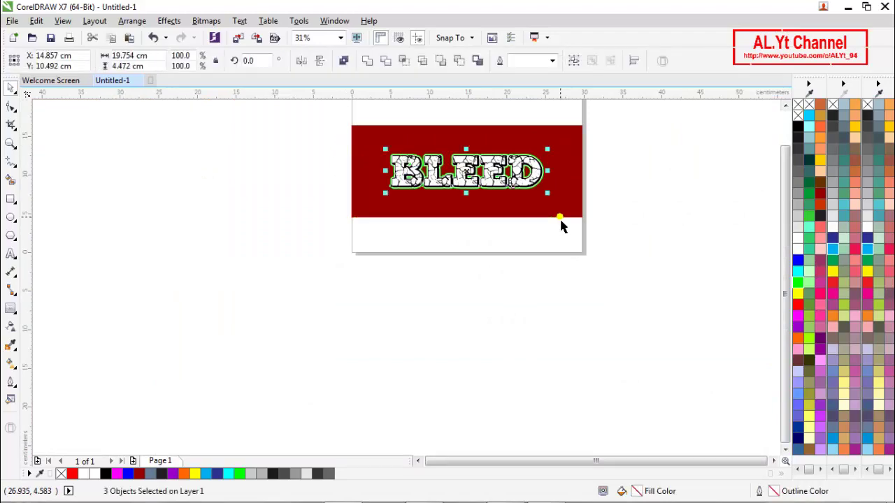
pyautogui.click(634, 175)
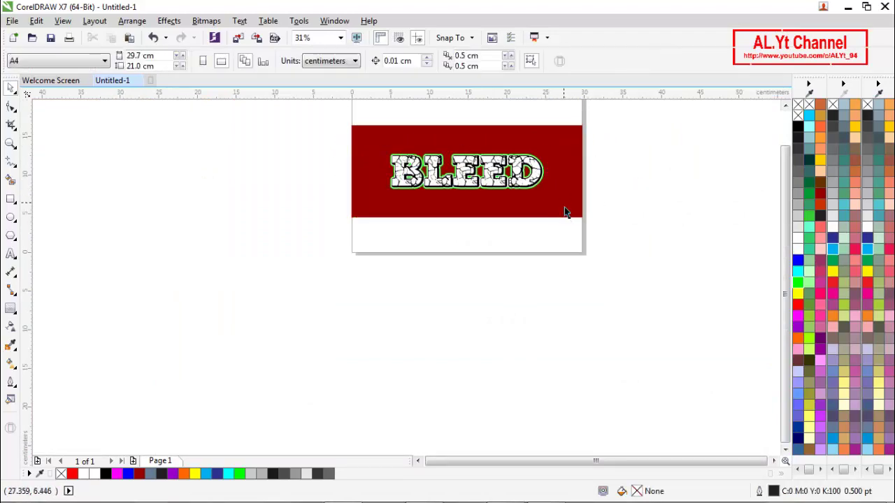
pyautogui.rightClick(567, 211)
pyautogui.click(609, 210)
pyautogui.click(798, 127)
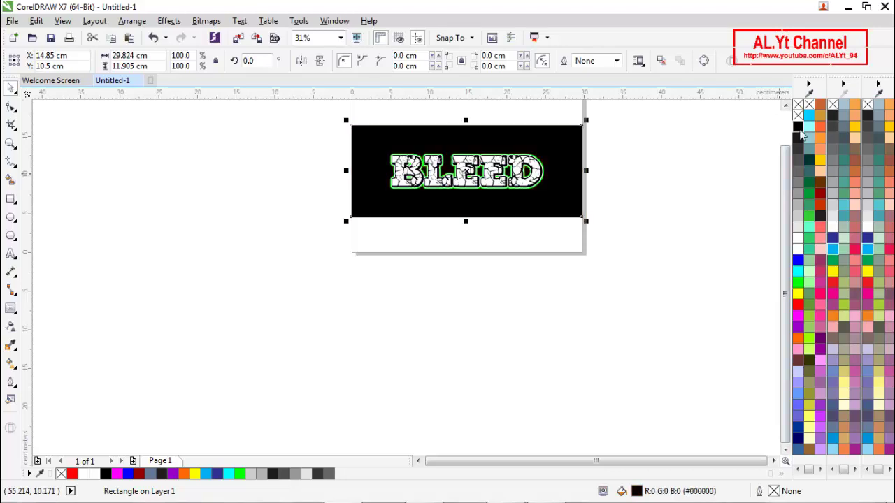
pyautogui.click(630, 167)
# - Apply an elliptical fountain fill from white centre to black edges on the background rectangle, and stretch its ellipse vertically beyond the rectangle
pyautogui.press('z')
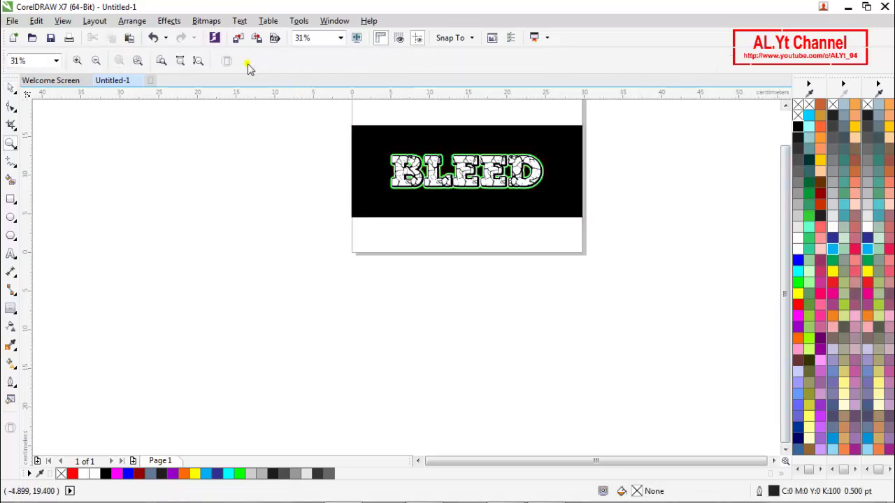
pyautogui.click(198, 61)
pyautogui.press('space')
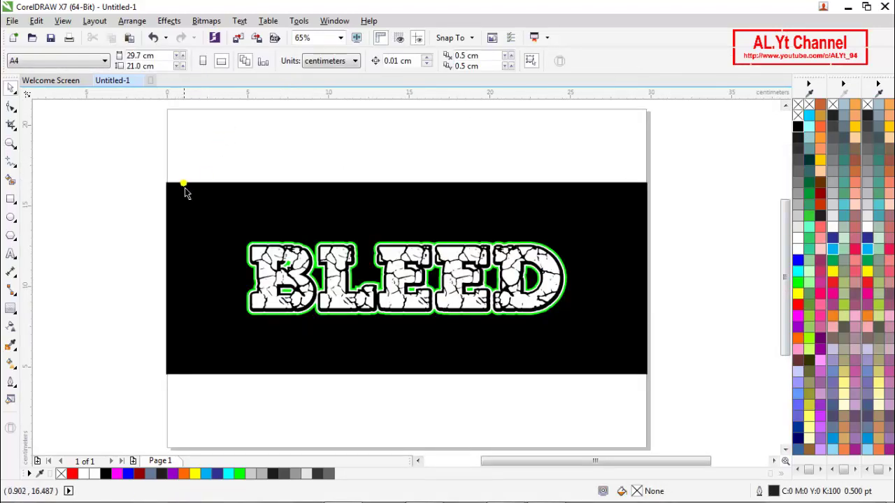
pyautogui.click(588, 292)
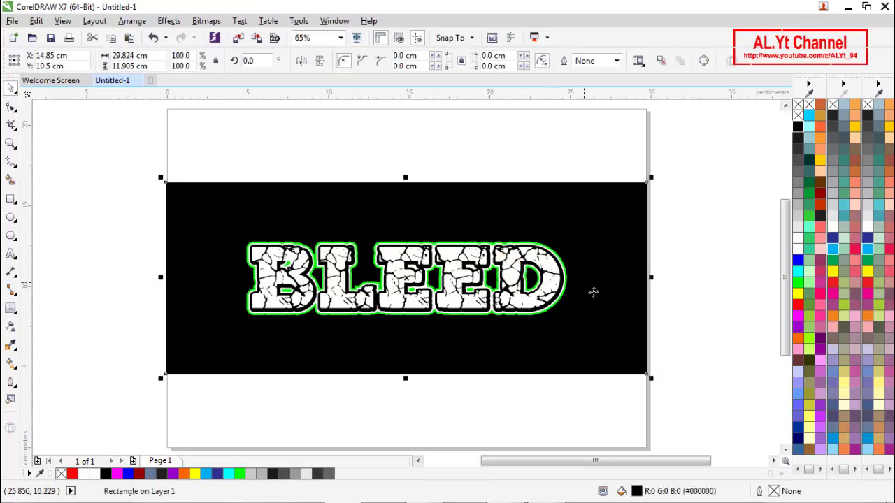
pyautogui.click(11, 363)
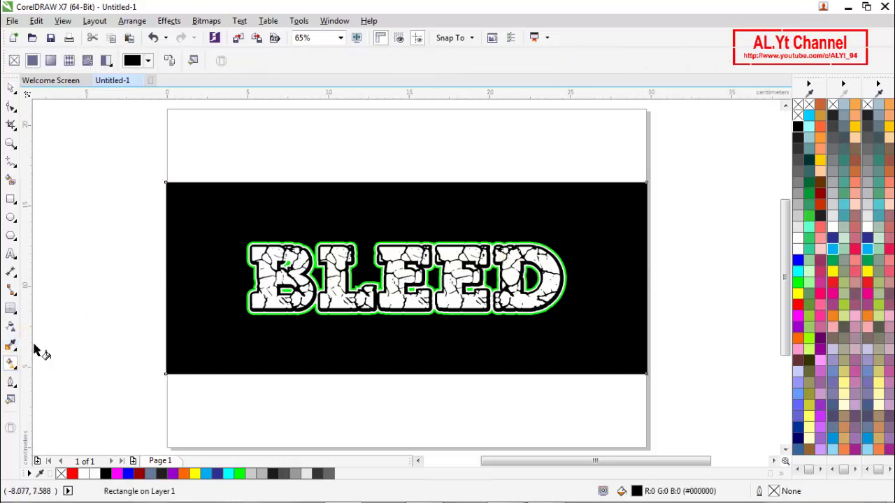
pyautogui.click(51, 61)
pyautogui.click(187, 62)
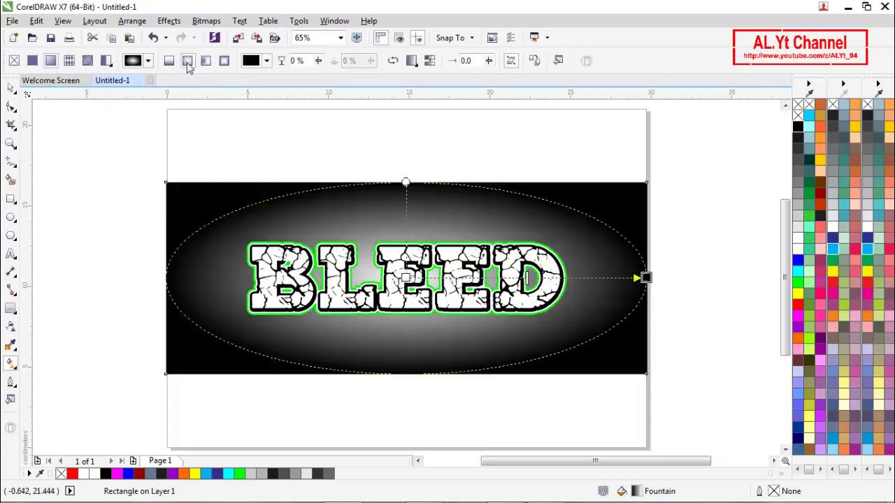
pyautogui.moveTo(406, 181); pyautogui.dragTo(404, 145)
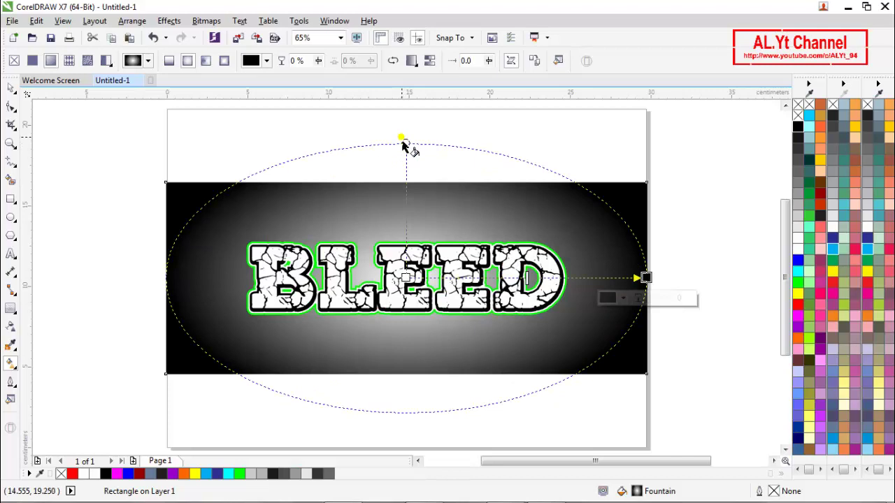
pyautogui.click(10, 89)
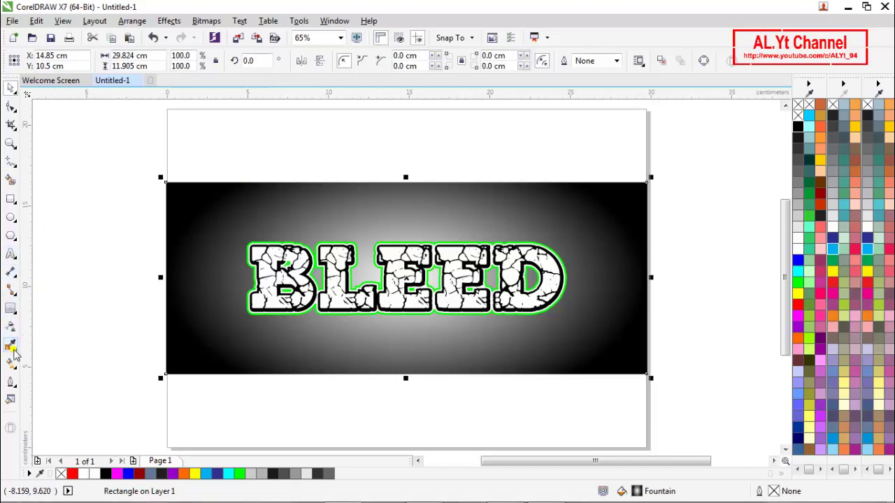
# - Move the fountain fill's white centre to just below the background rectangle's lower edge and level its black end node with it
pyautogui.click(11, 365)
pyautogui.moveTo(406, 277); pyautogui.dragTo(393, 374)
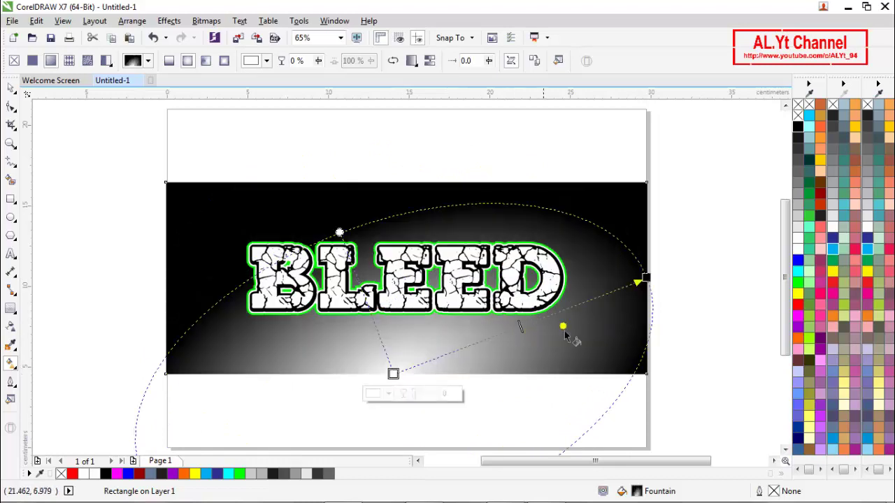
pyautogui.moveTo(652, 281); pyautogui.dragTo(650, 376)
pyautogui.scroll(-2, 485, 349)
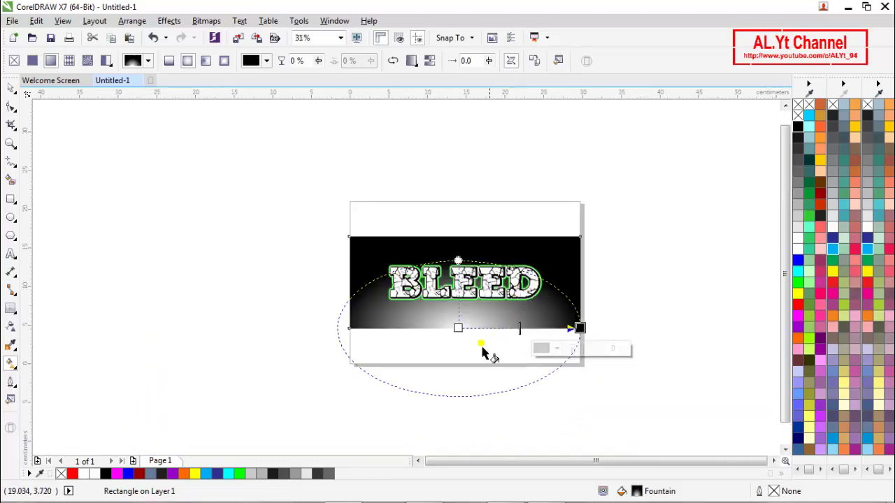
pyautogui.scroll(2, 474, 356)
pyautogui.moveTo(448, 316); pyautogui.dragTo(453, 351)
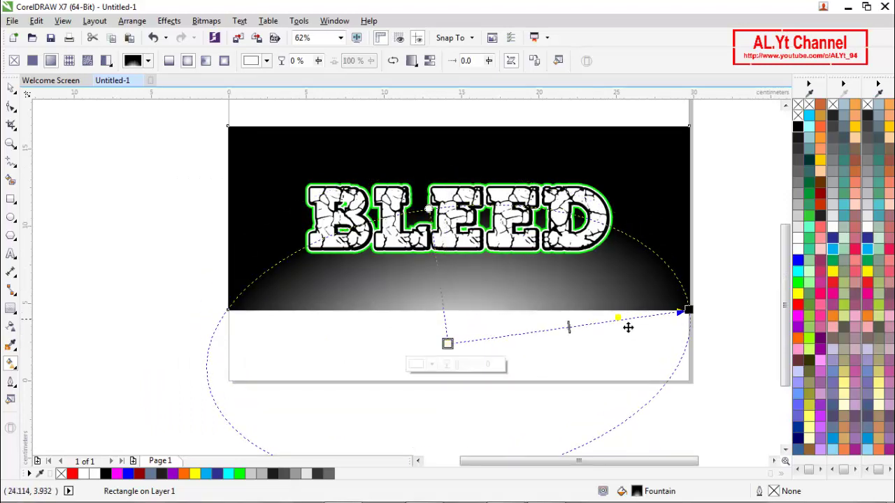
pyautogui.moveTo(698, 320); pyautogui.dragTo(695, 330)
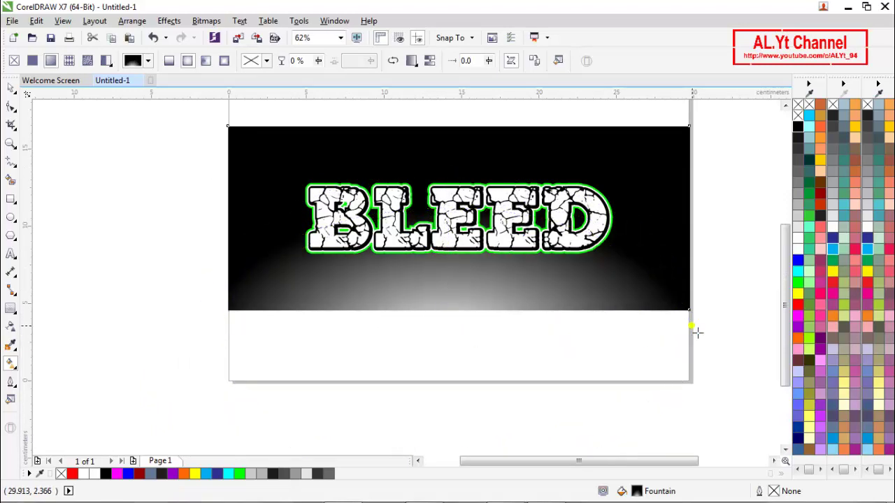
pyautogui.scroll(-2, 633, 297)
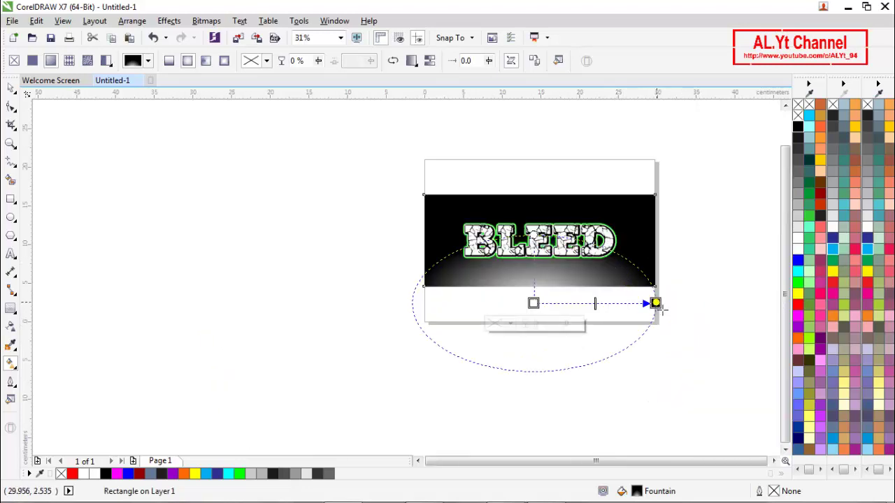
# - Widen the gradient ellipse beyond the rectangle's right edge and shift its midpoint closer to the white centre, keeping the axis horizontal
pyautogui.moveTo(661, 310); pyautogui.dragTo(676, 310)
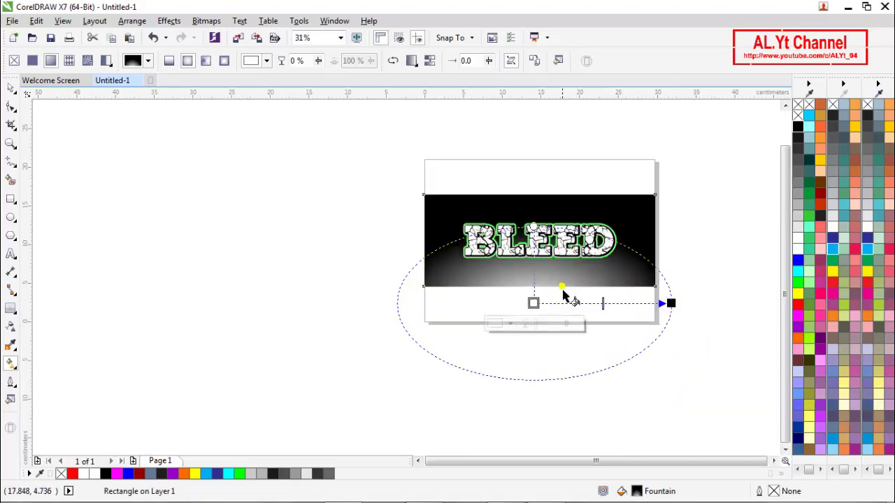
pyautogui.moveTo(593, 314); pyautogui.dragTo(545, 319)
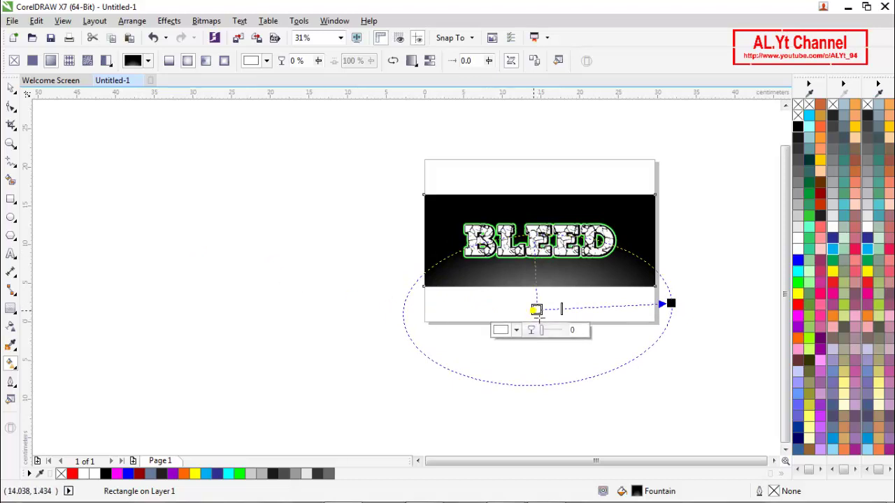
pyautogui.moveTo(538, 315); pyautogui.dragTo(534, 310)
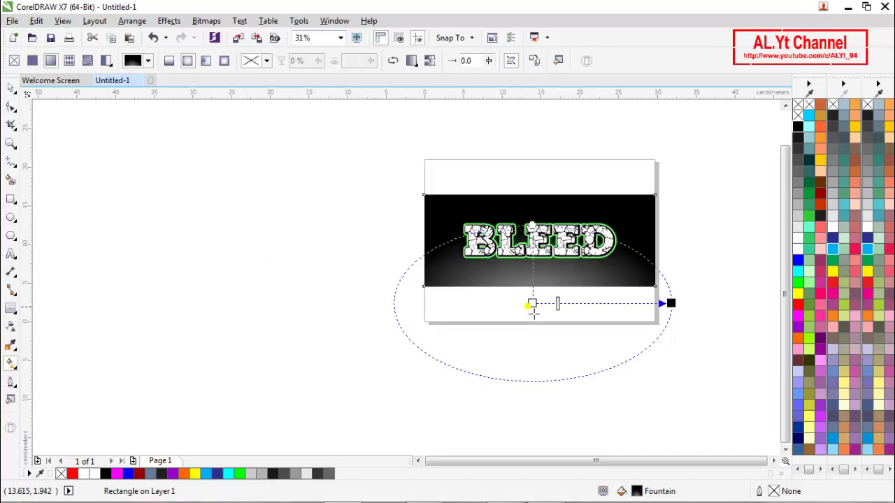
pyautogui.click(11, 87)
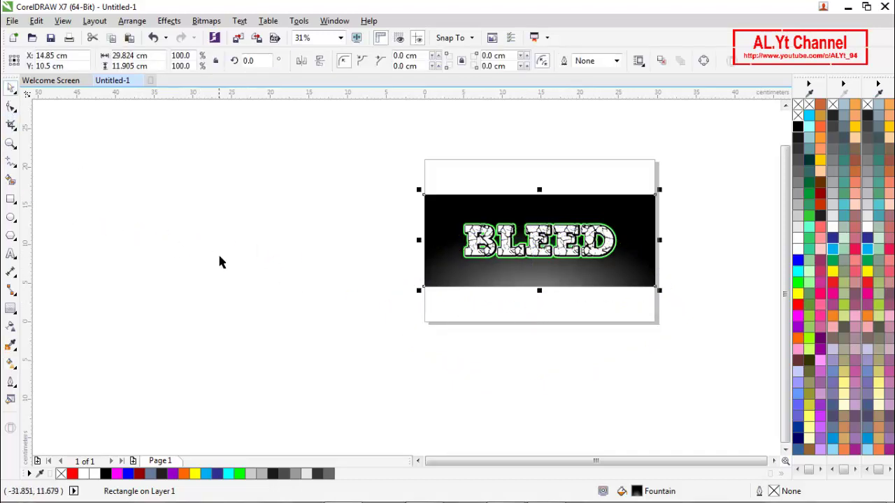
# - Copy the grouped three-object BLEED artwork
pyautogui.click(219, 262)
pyautogui.scroll(2, 668, 245)
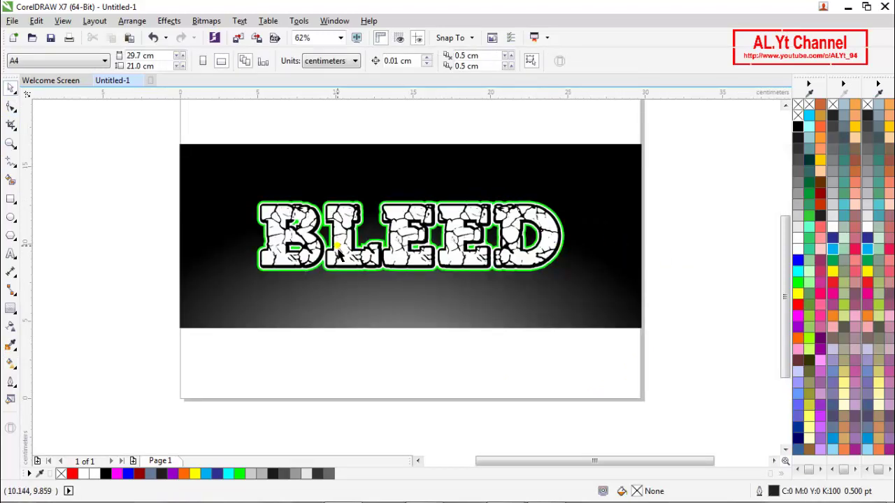
pyautogui.press('z')
pyautogui.click(198, 61)
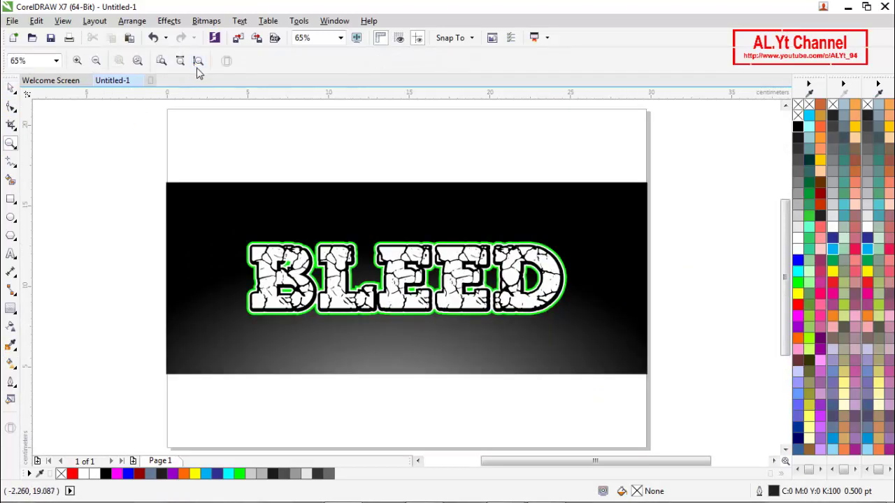
pyautogui.press('space')
pyautogui.click(338, 308)
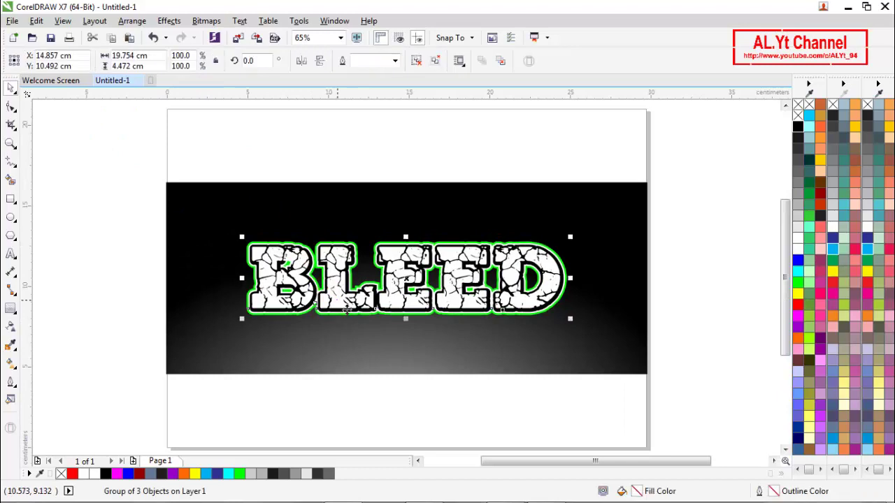
pyautogui.scroll(2, 339, 308)
pyautogui.scroll(-2, 336, 277)
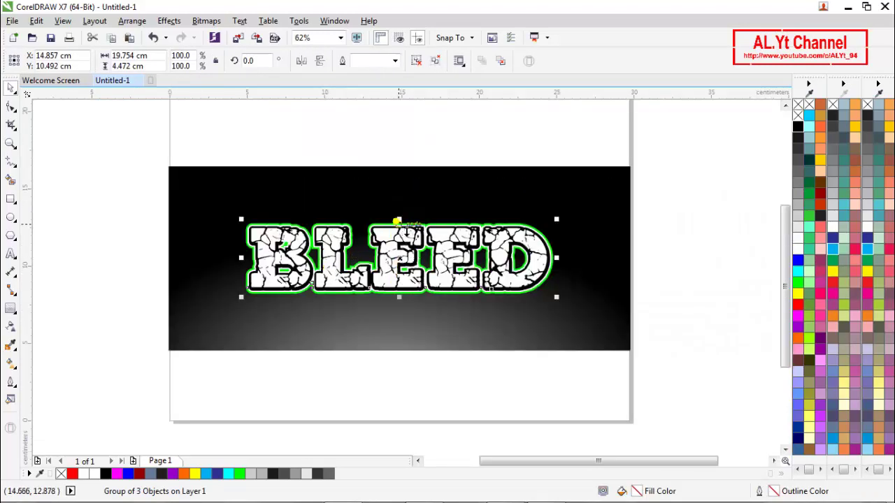
pyautogui.rightClick(395, 264)
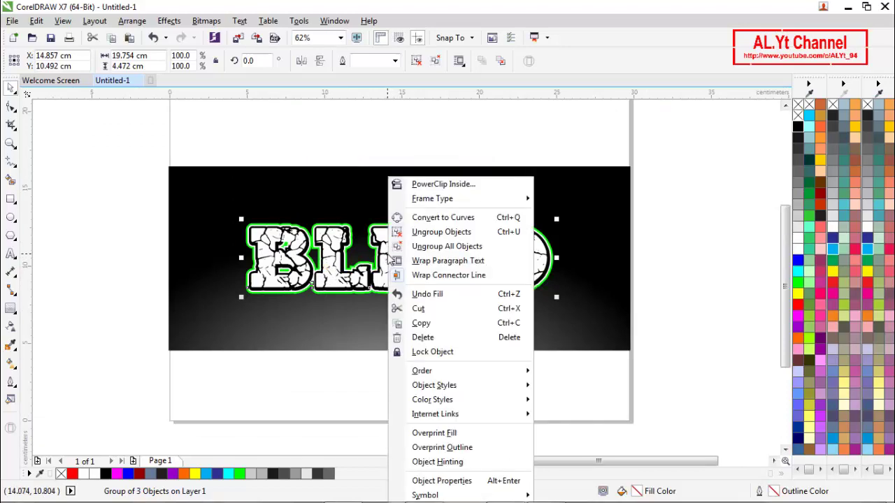
pyautogui.click(428, 323)
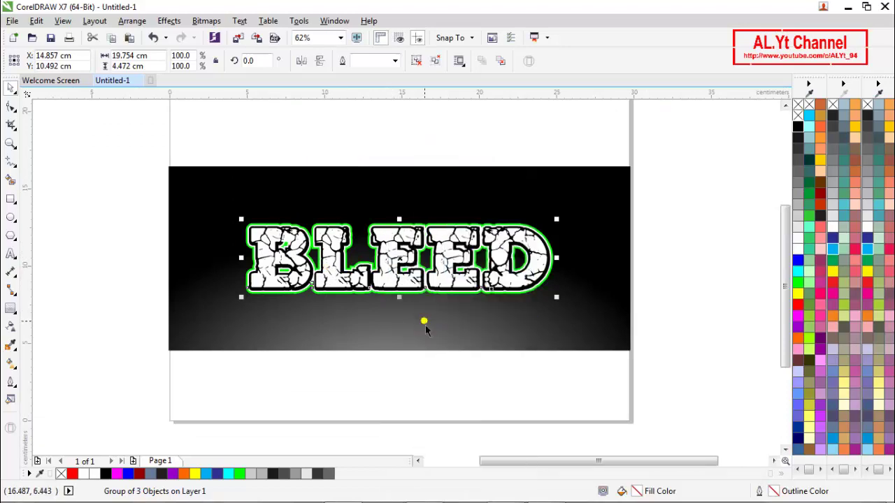
pyautogui.click(665, 223)
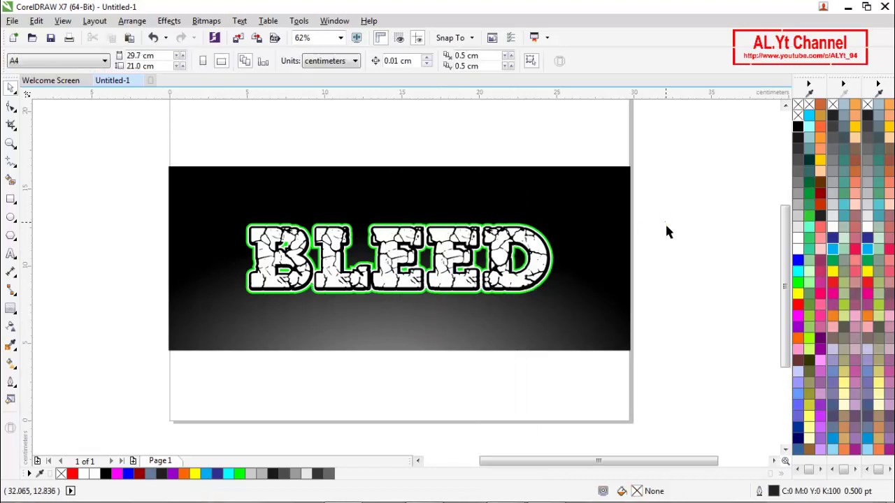
# - Ungroup the three-object BLEED artwork on the background
pyautogui.click(516, 287)
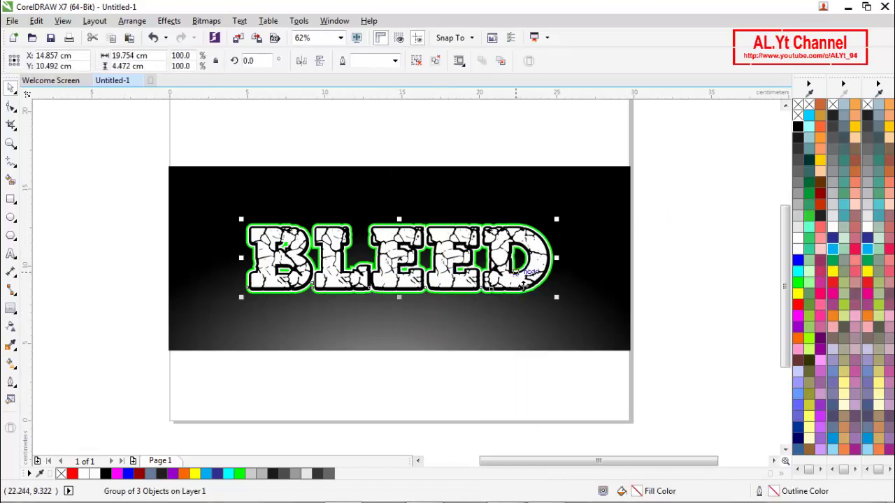
pyautogui.click(433, 62)
pyautogui.click(478, 129)
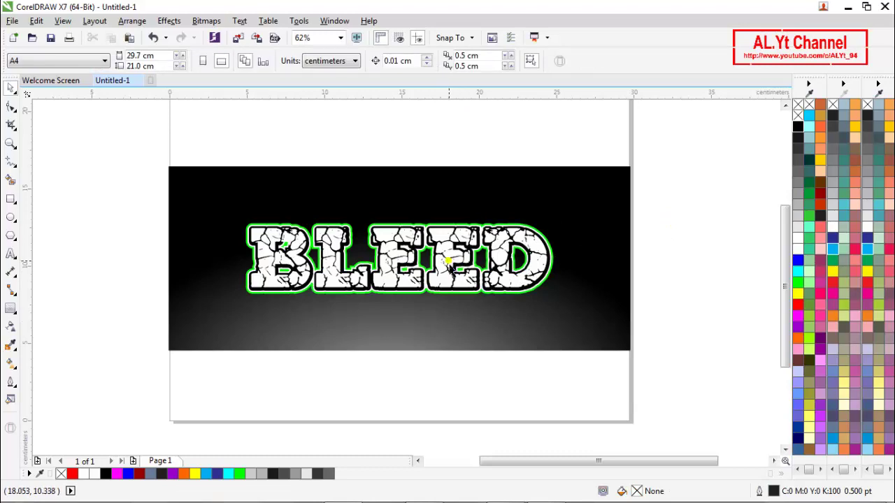
# - Duplicate the white cracked BLEED text in place
pyautogui.click(458, 270)
pyautogui.rightClick(453, 264)
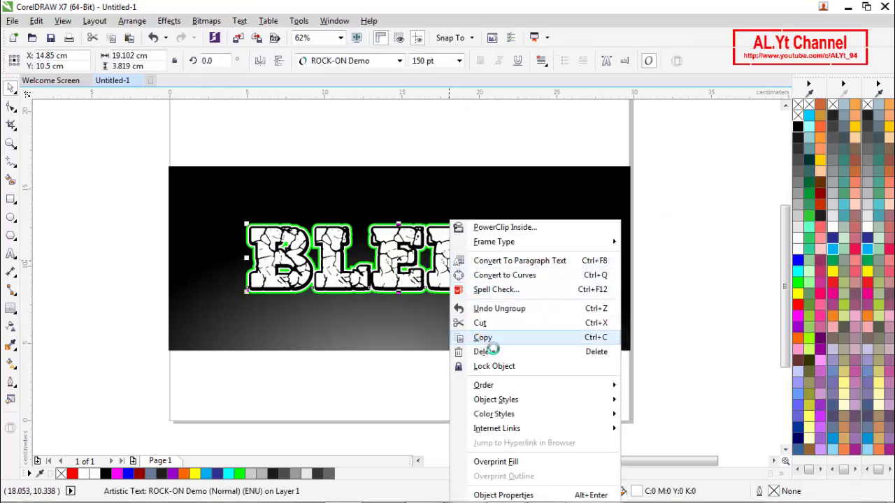
pyautogui.click(483, 338)
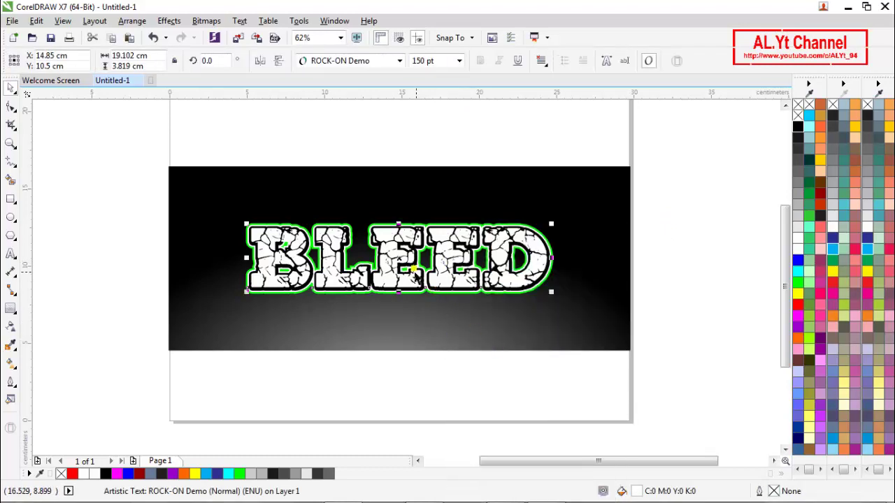
pyautogui.rightClick(671, 235)
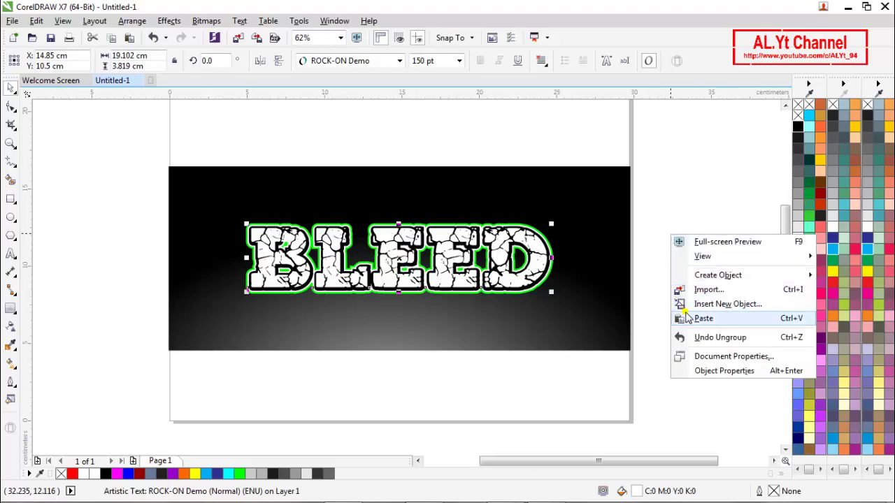
pyautogui.click(703, 318)
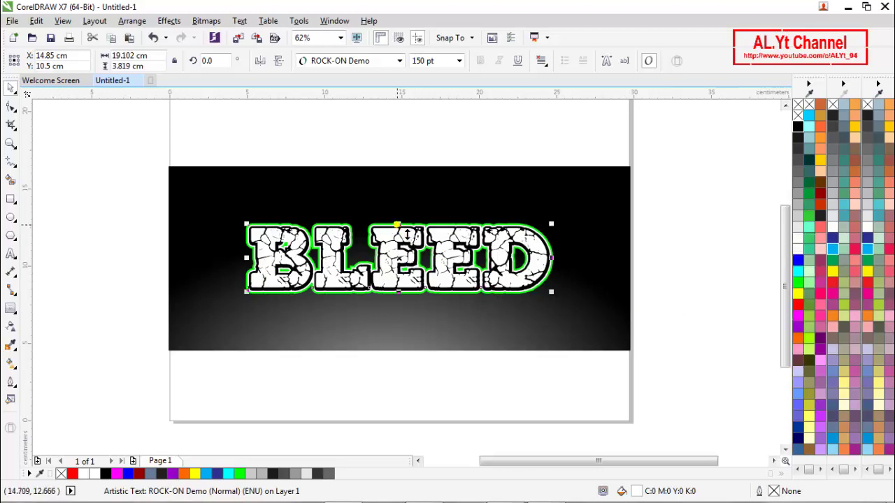
# - Mirror the duplicated BLEED text vertically and move it directly beneath the original lettering as a reflection
pyautogui.click(278, 62)
pyautogui.moveTo(406, 288); pyautogui.dragTo(393, 316)
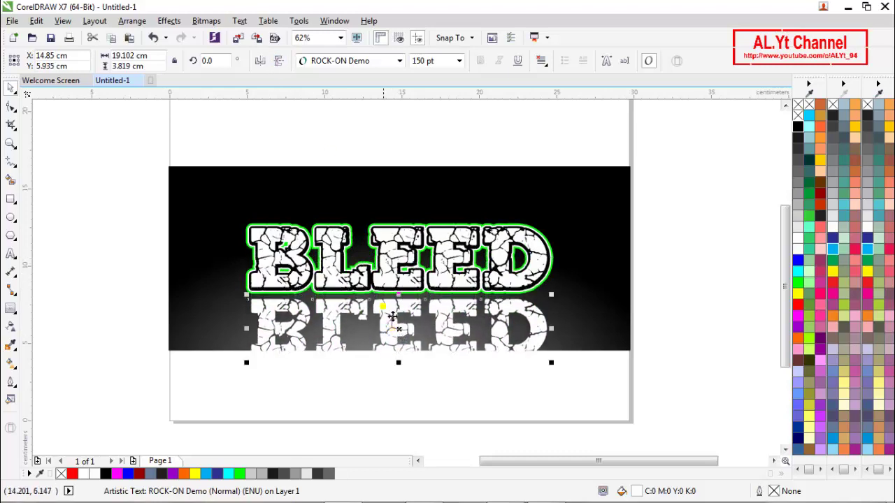
pyautogui.scroll(2, 365, 366)
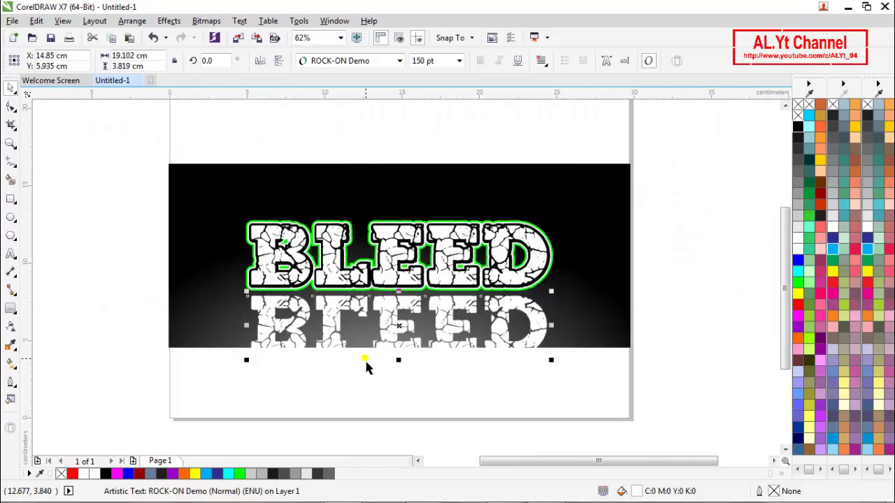
# - Extend the background rectangle downward to about 14.2 cm tall so it covers the whole mirrored text
pyautogui.click(603, 307)
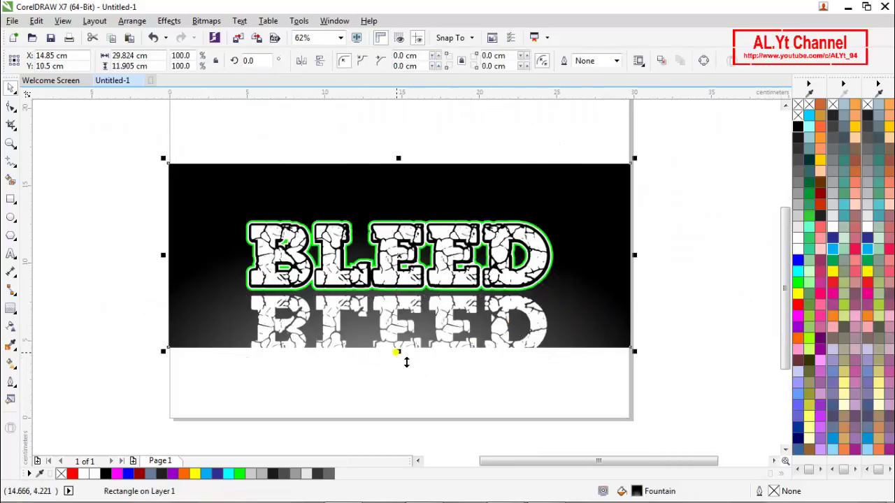
pyautogui.moveTo(407, 363); pyautogui.dragTo(411, 387)
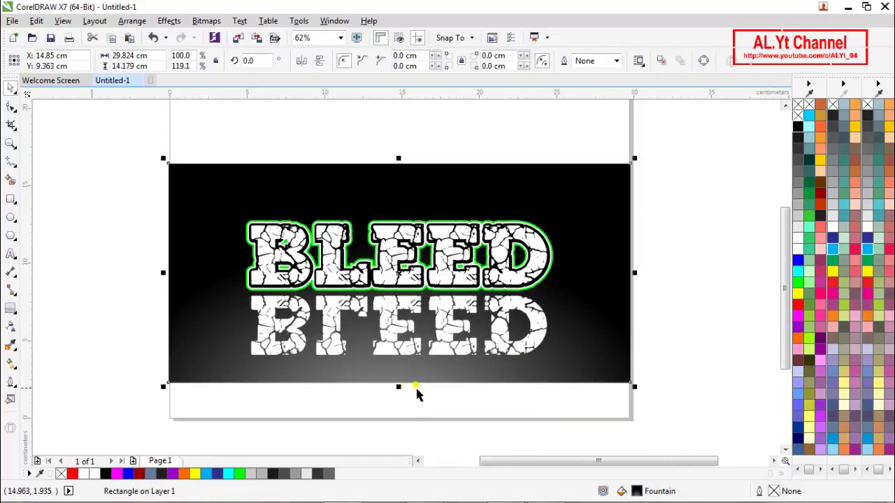
pyautogui.click(677, 321)
# - Fill the mirrored BLEED text with black and fade it out downward with a vertical linear transparency ending near the letters' lower edge
pyautogui.click(455, 338)
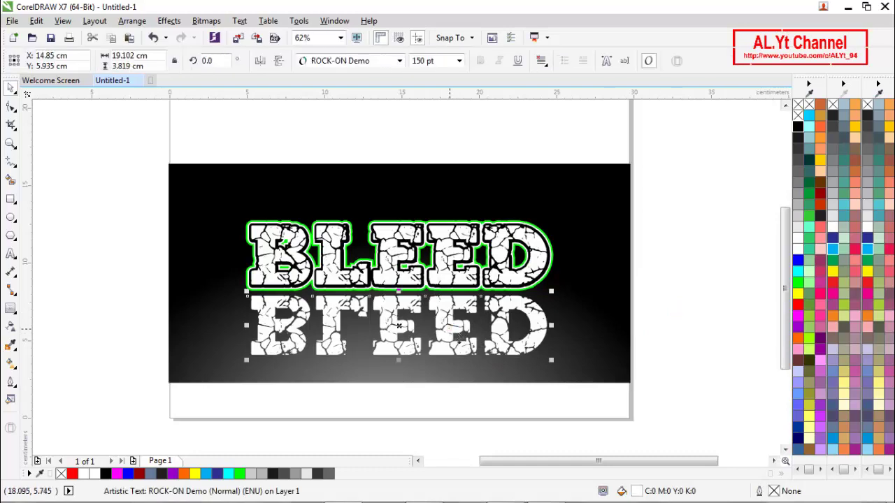
pyautogui.click(798, 127)
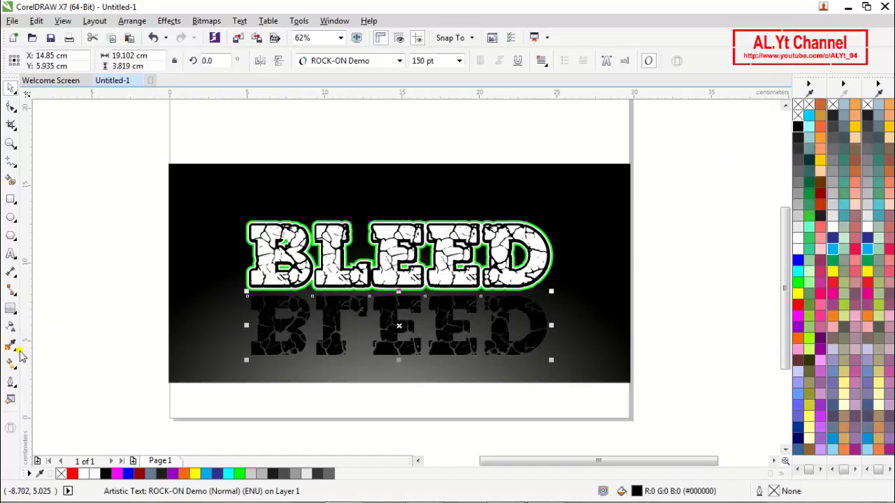
pyautogui.click(11, 325)
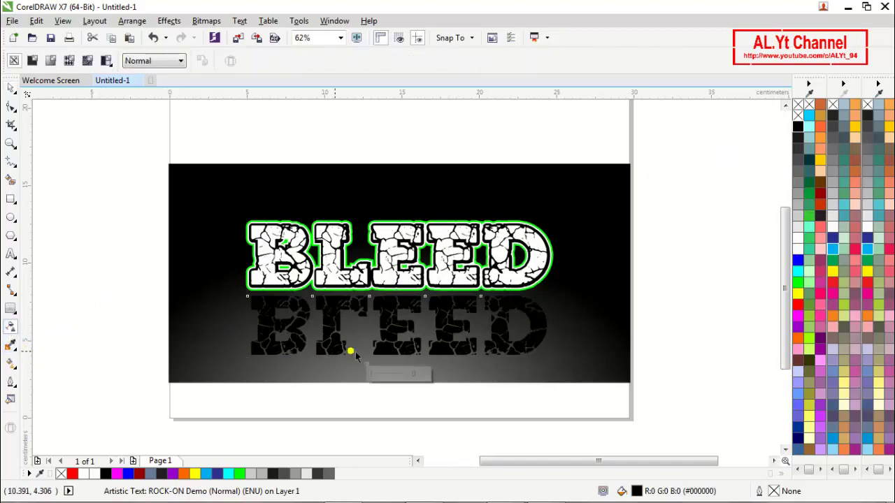
pyautogui.moveTo(390, 298); pyautogui.dragTo(394, 357)
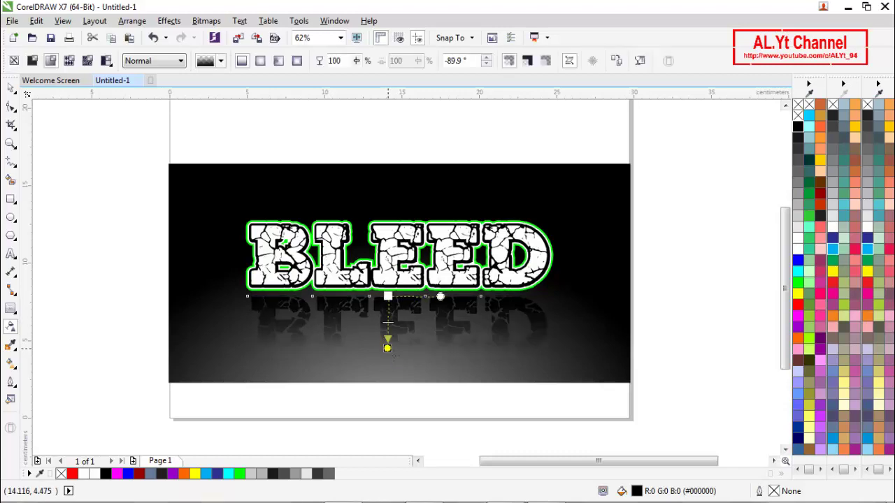
pyautogui.scroll(2, 391, 342)
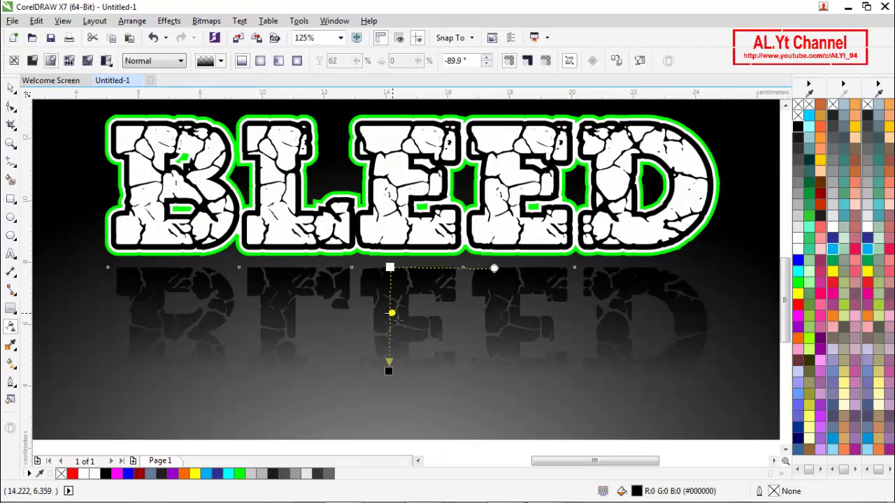
pyautogui.moveTo(389, 371); pyautogui.dragTo(389, 357)
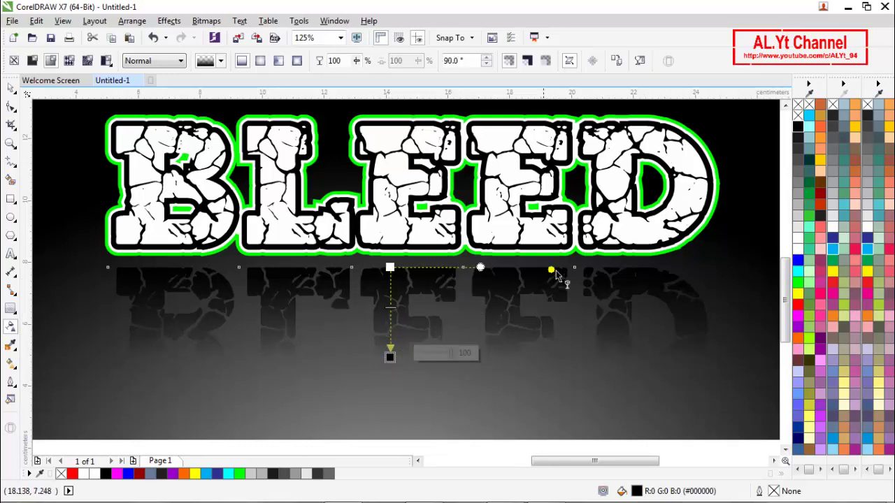
# - Fill the mirrored BLEED text with green (#00FF00)
pyautogui.click(799, 285)
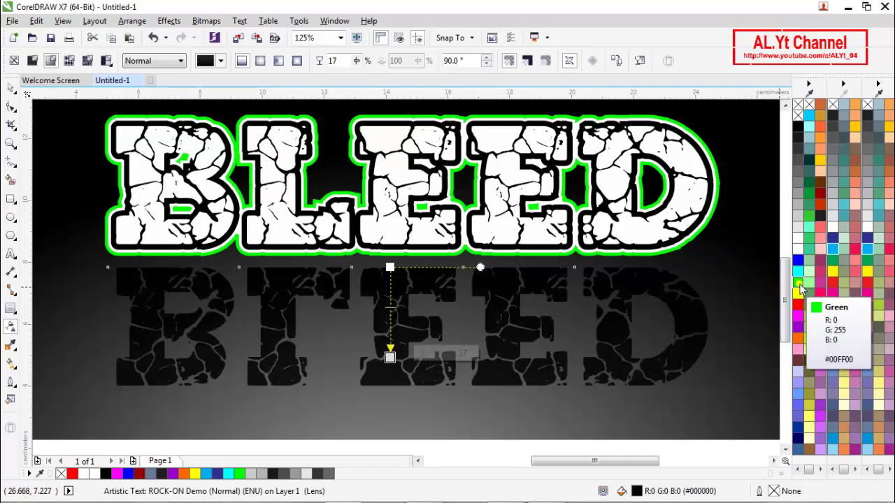
pyautogui.click(10, 87)
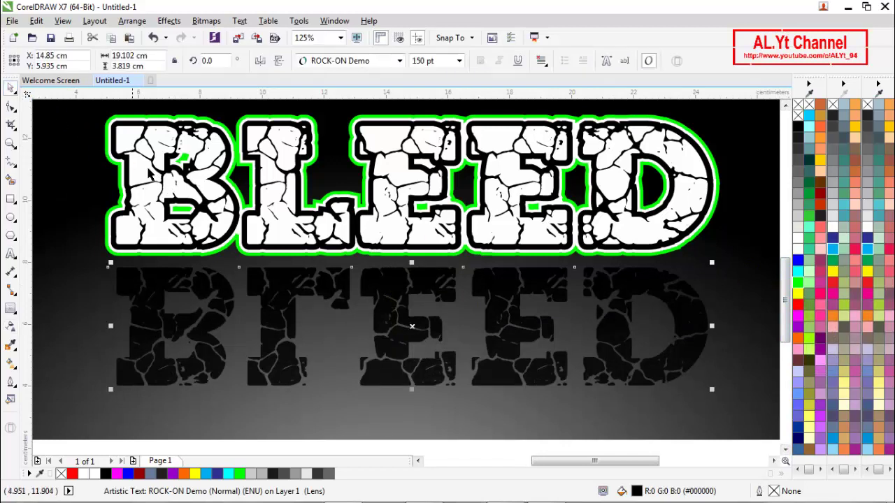
pyautogui.click(801, 285)
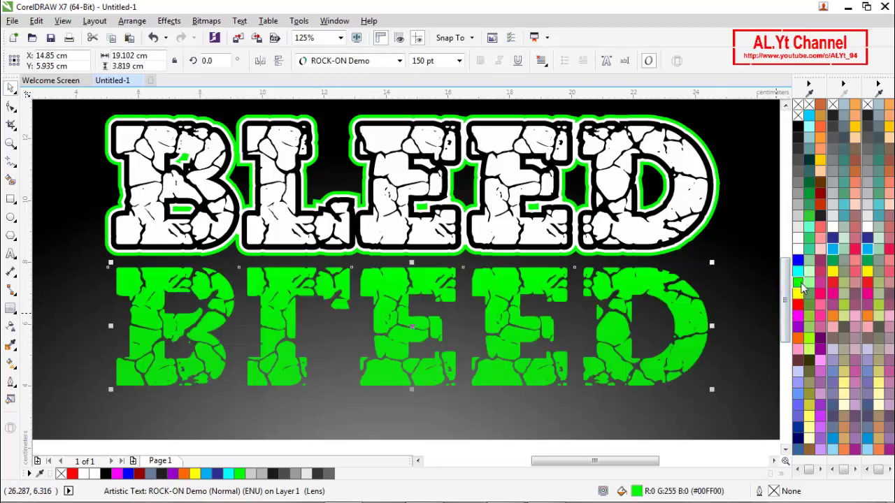
# - Fade the mirrored BLEED text downward with a vertical linear transparency running from the original letters' top to just below the reflection
pyautogui.click(10, 326)
pyautogui.moveTo(389, 266); pyautogui.dragTo(390, 354)
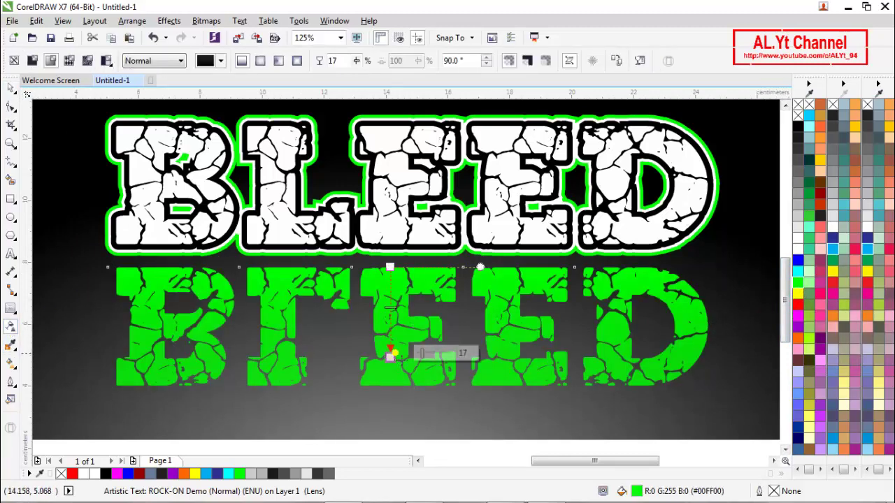
pyautogui.moveTo(623, 267); pyautogui.dragTo(389, 358)
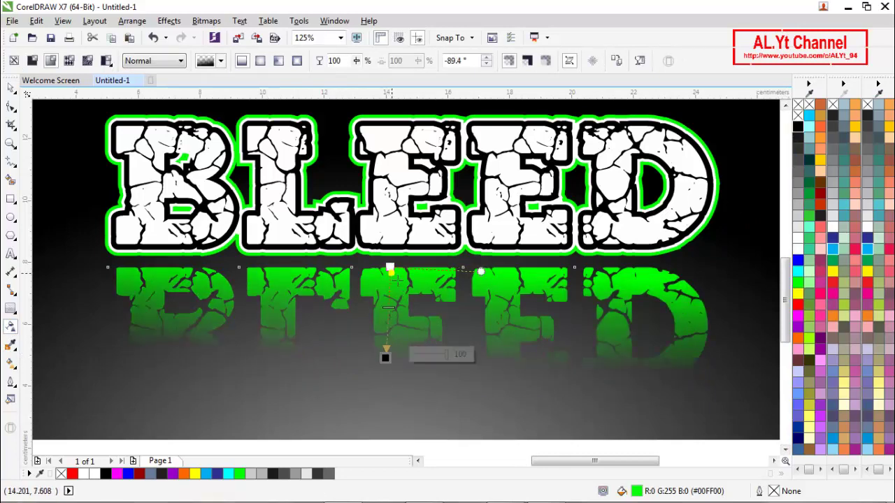
pyautogui.moveTo(390, 267); pyautogui.dragTo(386, 196)
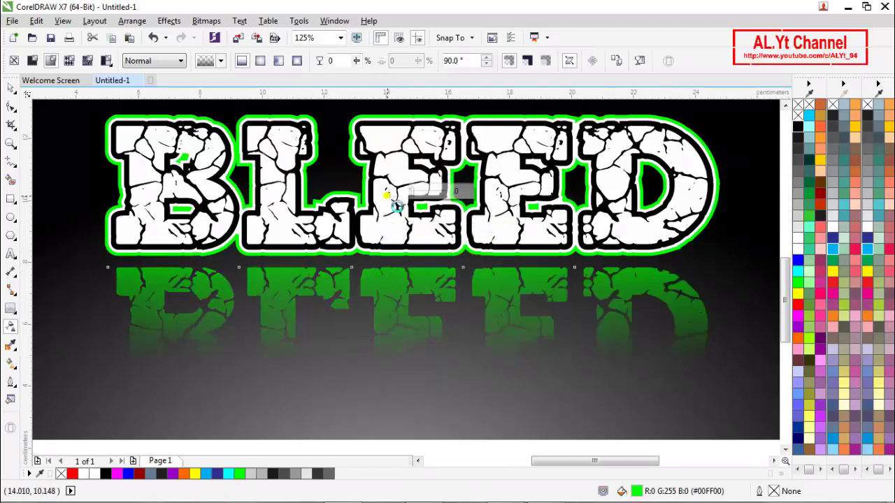
pyautogui.scroll(-1, 409, 266)
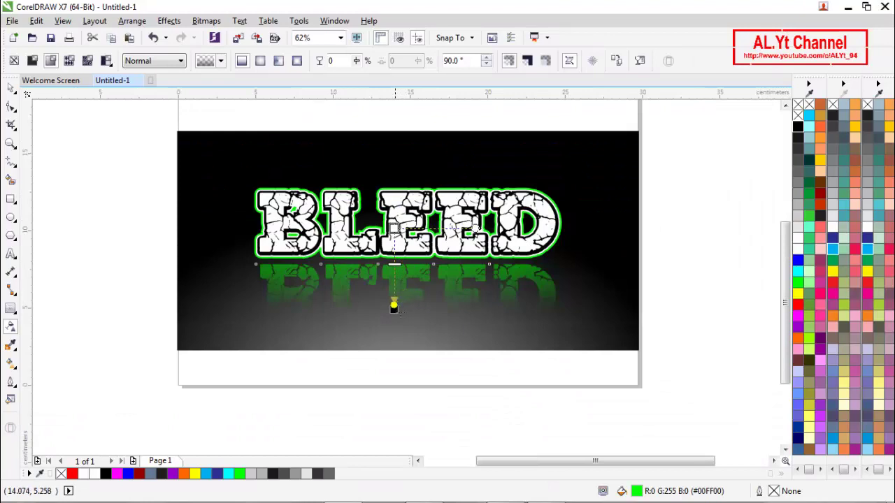
pyautogui.moveTo(403, 251); pyautogui.dragTo(404, 196)
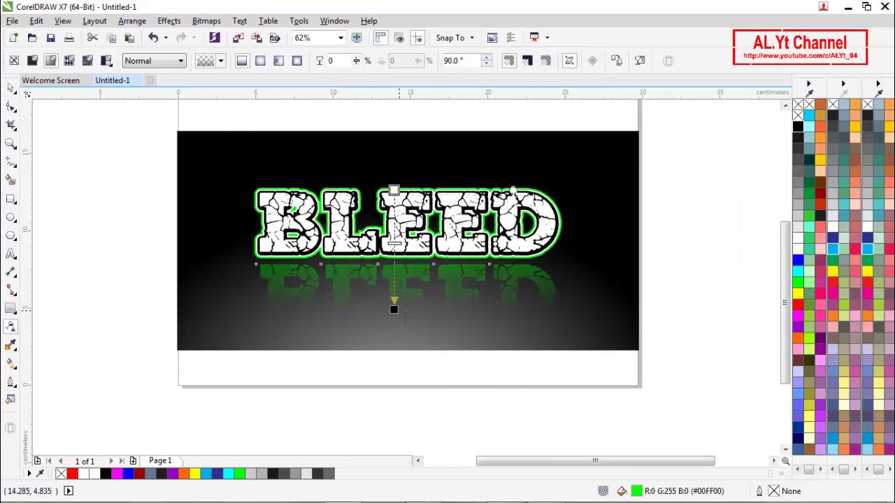
pyautogui.moveTo(393, 310); pyautogui.dragTo(407, 328)
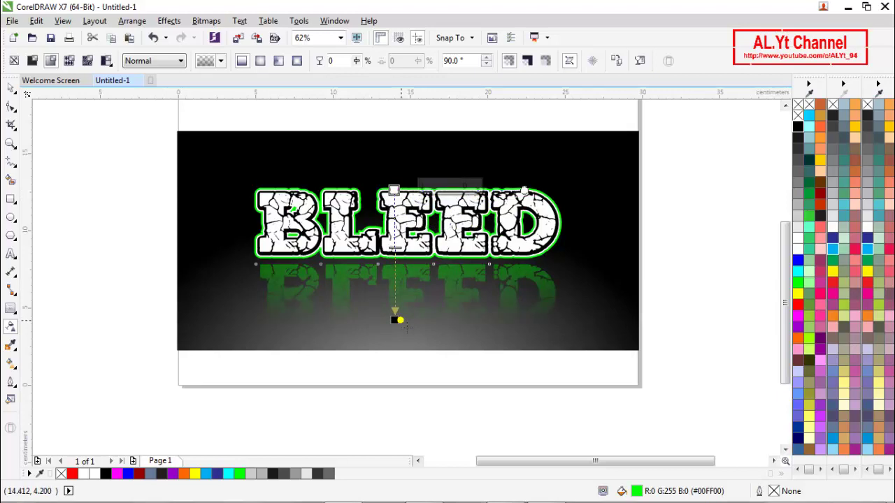
pyautogui.click(10, 87)
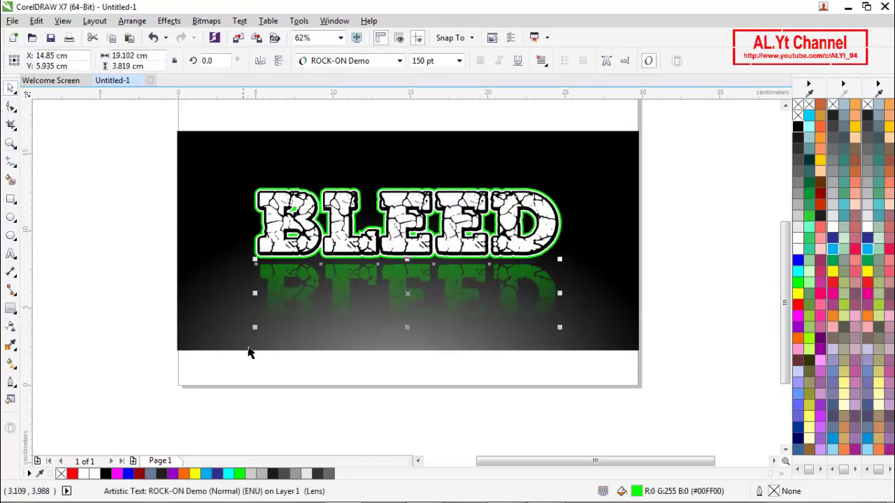
pyautogui.click(275, 372)
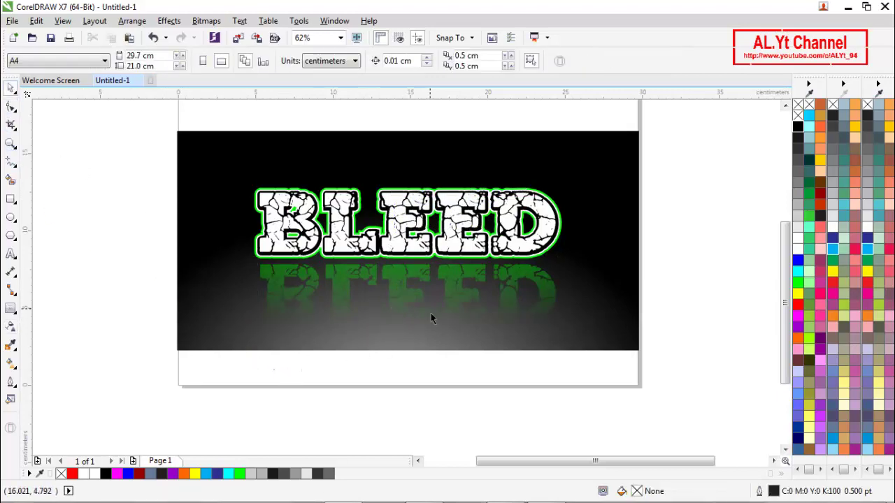
# - Enlarge the mirrored BLEED text slightly to about 19.4 × 3.9 cm so it matches the outlined lettering's width
pyautogui.click(547, 319)
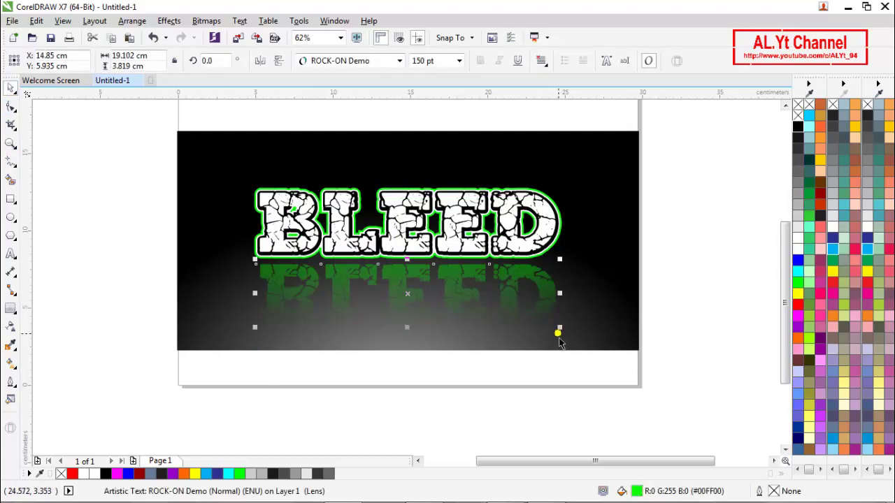
pyautogui.scroll(2, 559, 342)
pyautogui.moveTo(558, 317); pyautogui.dragTo(567, 320)
pyautogui.scroll(-2, 521, 329)
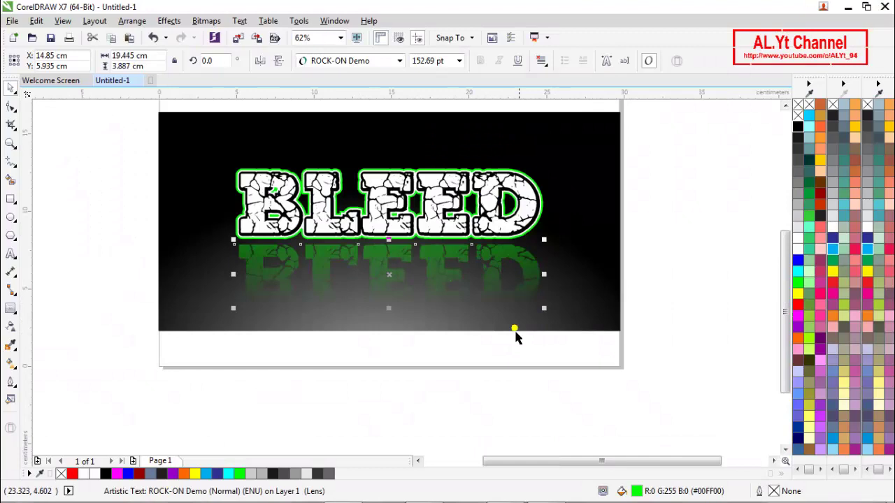
pyautogui.click(484, 371)
pyautogui.moveTo(130, 140); pyautogui.dragTo(584, 351)
pyautogui.click(523, 381)
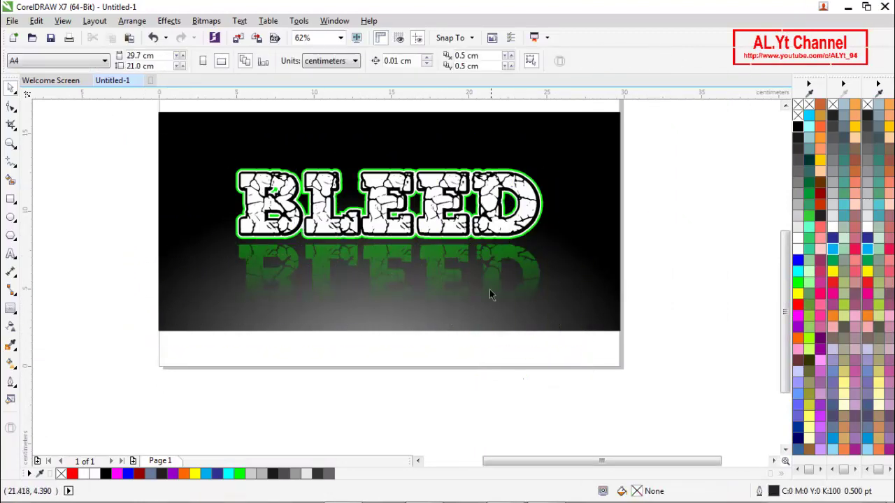
# - Fill the mirrored BLEED text with white
pyautogui.click(499, 284)
pyautogui.click(798, 249)
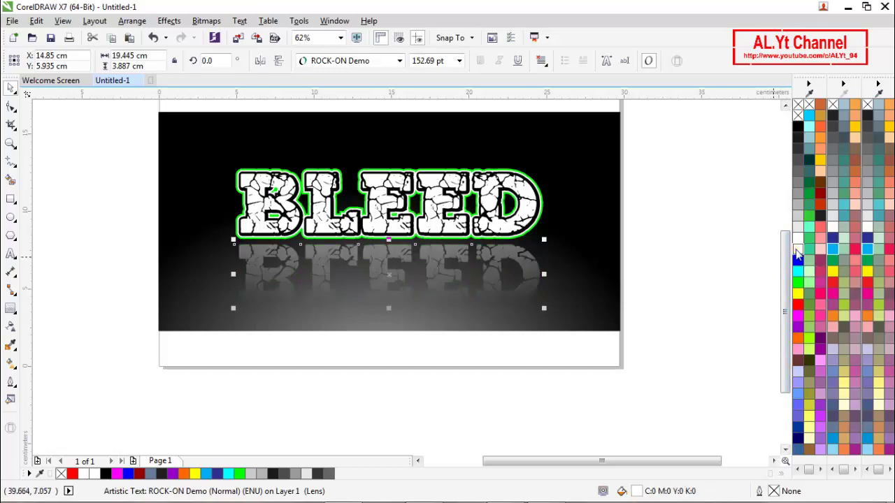
pyautogui.click(696, 277)
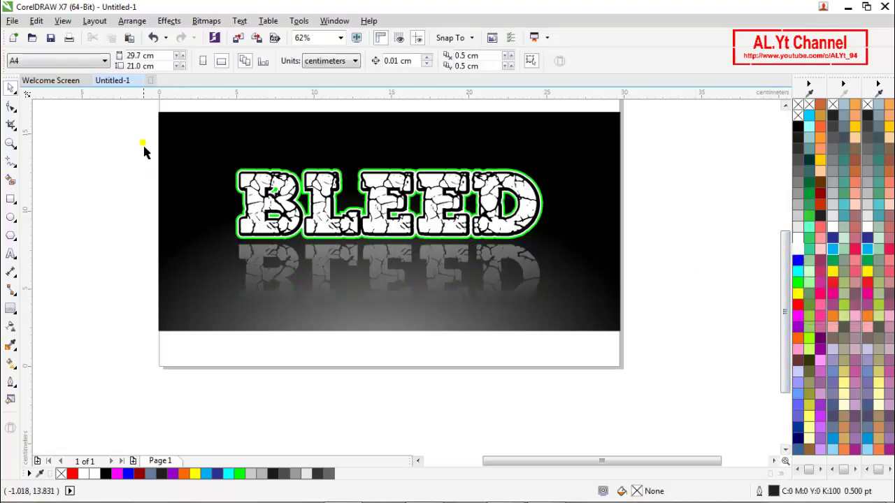
# - Group the BLEED lettering, its contours and the reflection, and centre the group on the page
pyautogui.moveTo(143, 143); pyautogui.dragTo(574, 366)
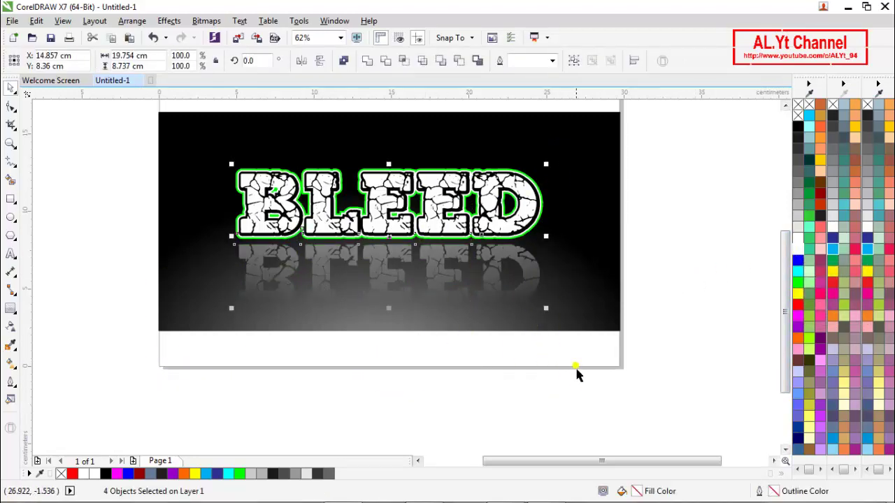
pyautogui.click(573, 64)
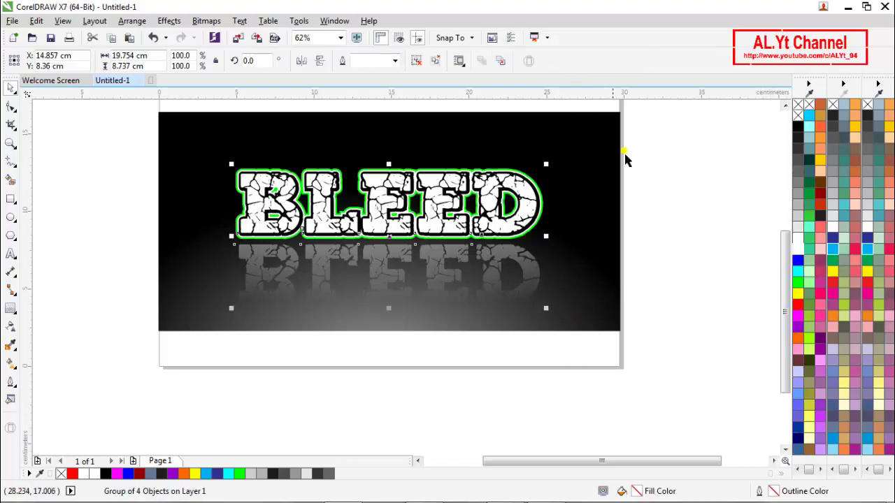
pyautogui.press('p')
pyautogui.click(659, 219)
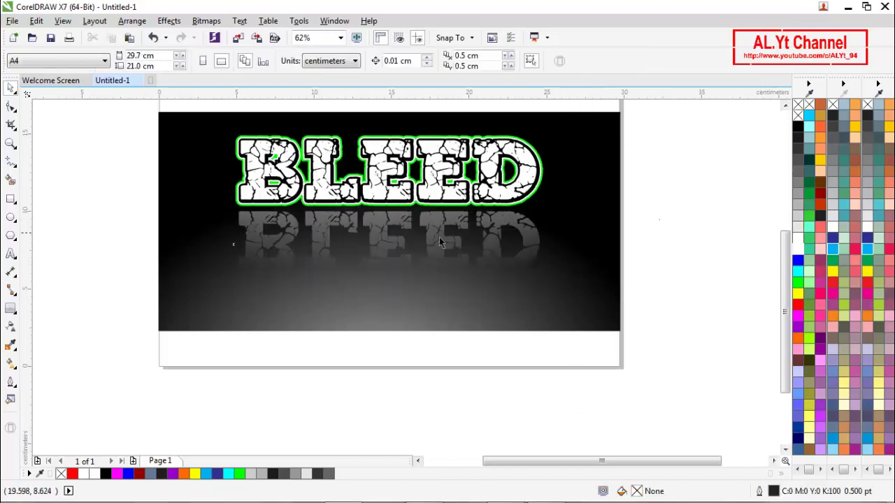
# - Centre the gradient background rectangle on the page
pyautogui.click(578, 260)
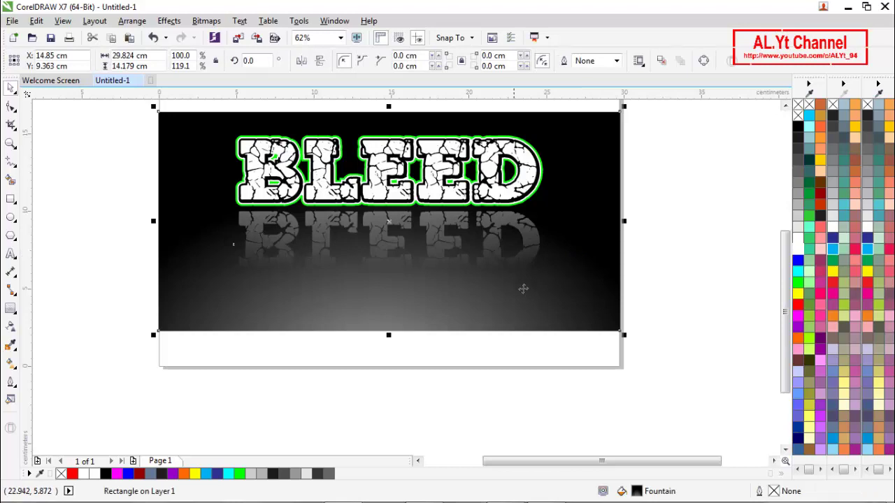
pyautogui.scroll(-1, 523, 288)
pyautogui.press('p')
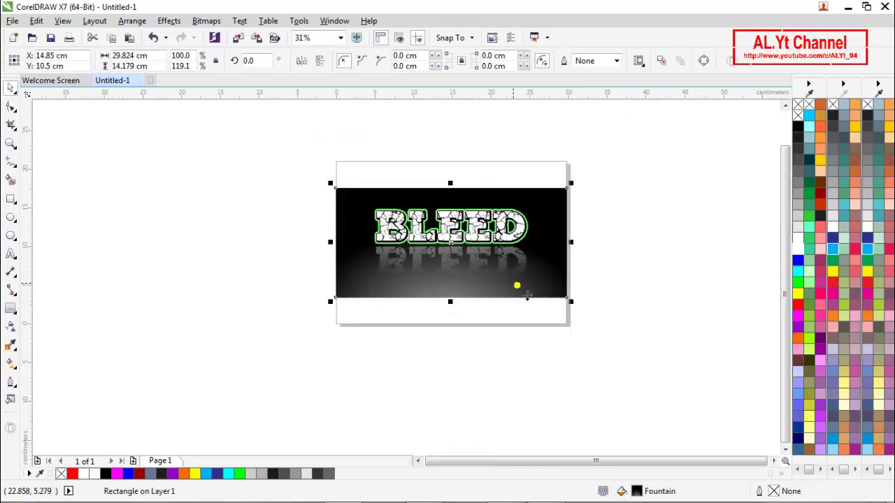
pyautogui.click(616, 296)
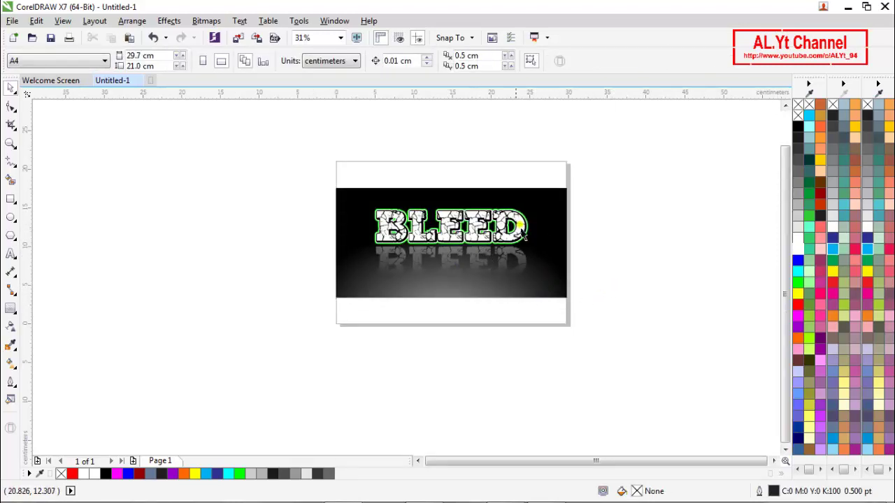
# - Examine the centred artwork at page width and in full-screen preview
pyautogui.press('z')
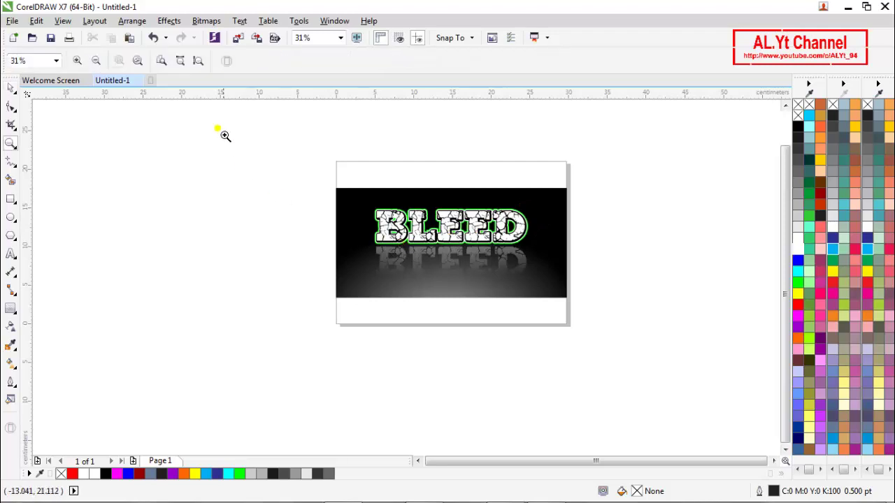
pyautogui.click(180, 61)
pyautogui.press('space')
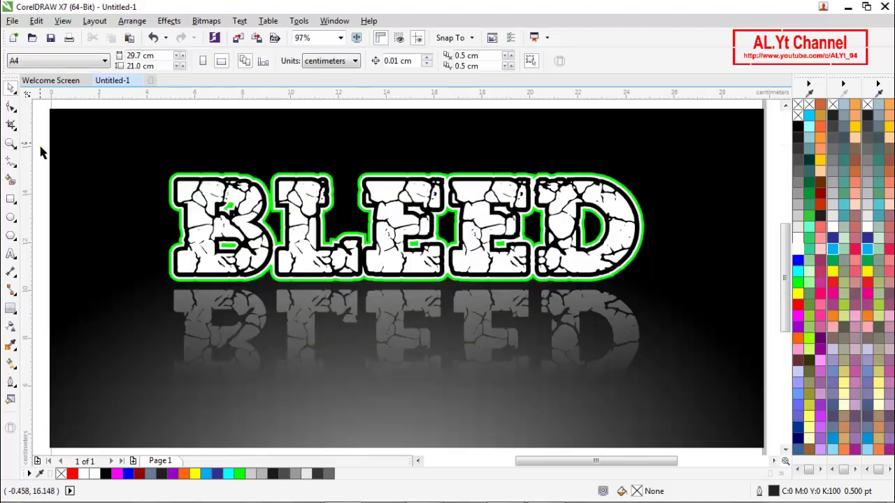
pyautogui.rightClick(41, 152)
pyautogui.click(51, 151)
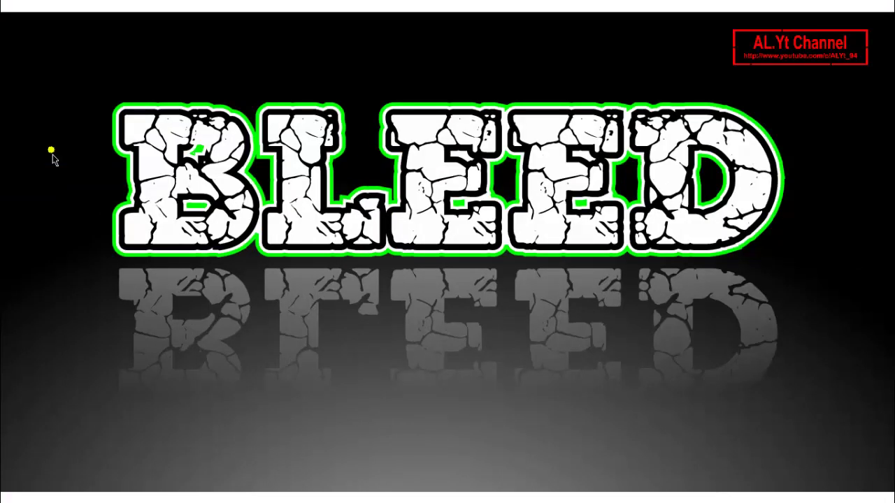
pyautogui.click(52, 151)
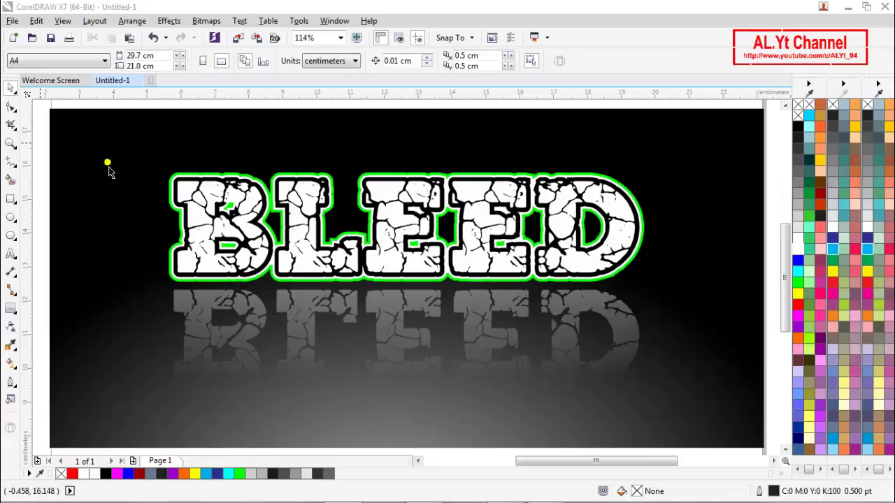
# - Stretch the background rectangle symmetrically up and down to about 16.9 cm tall
pyautogui.click(428, 137)
pyautogui.scroll(-1, 450, 146)
pyautogui.scroll(-1, 454, 148)
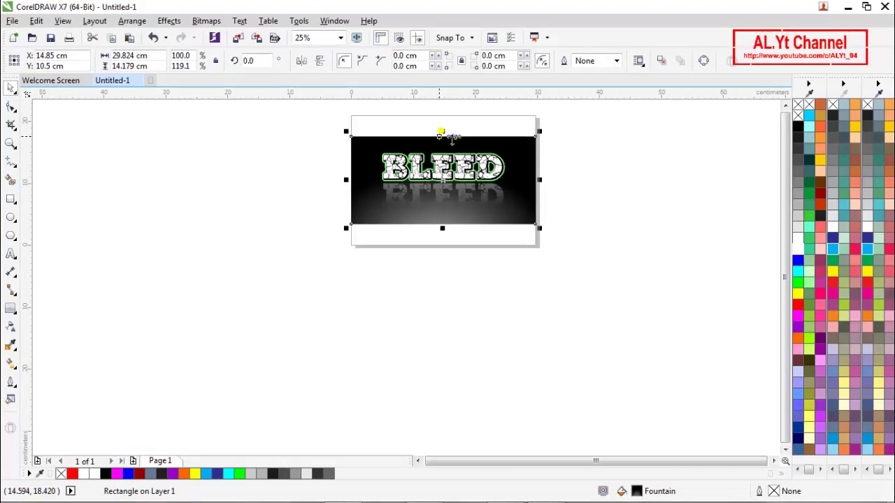
pyautogui.moveTo(454, 137); pyautogui.dragTo(453, 132)
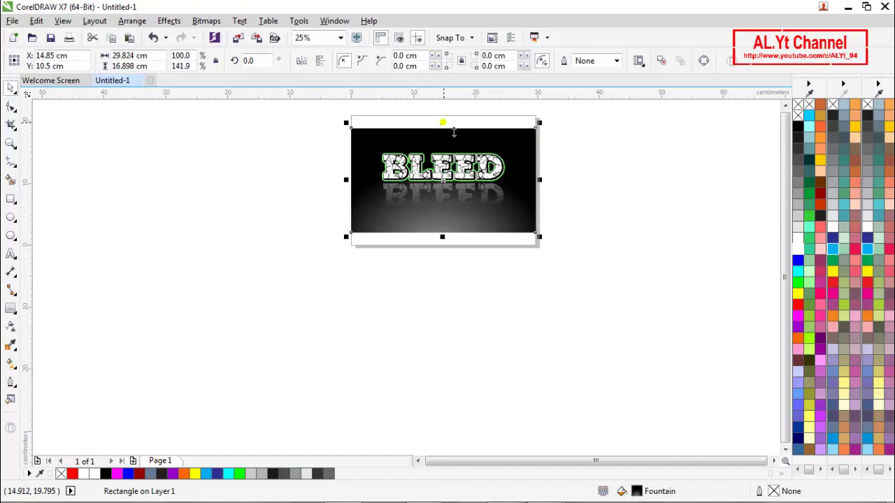
pyautogui.click(590, 179)
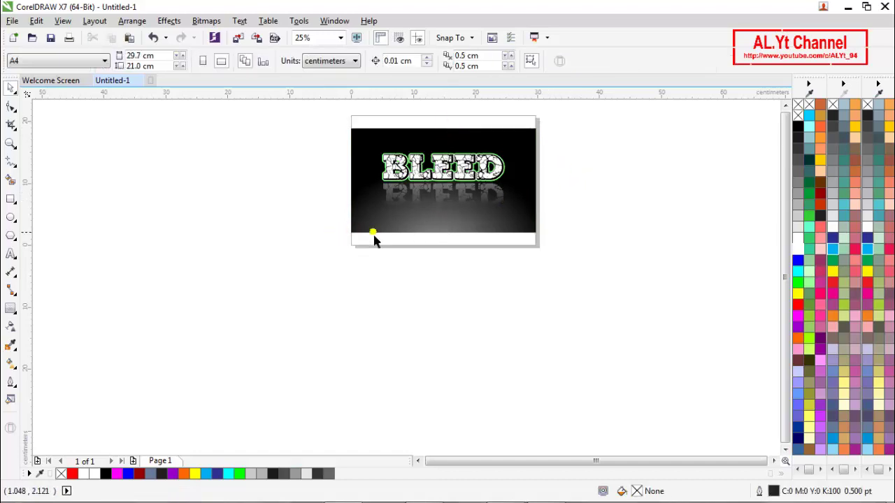
# - Move the background's elliptical gradient lower, keep its axis horizontal, widen it slightly and shift the midpoint toward the black end
pyautogui.click(453, 237)
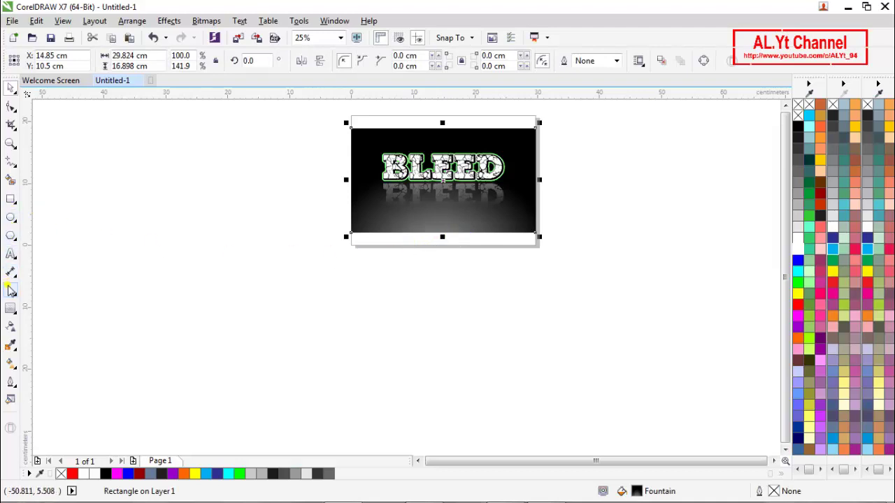
pyautogui.click(11, 364)
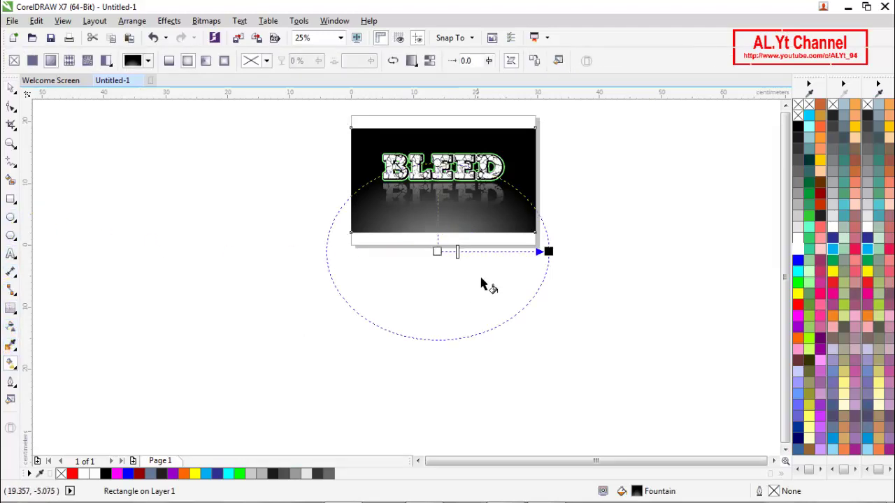
pyautogui.moveTo(440, 250); pyautogui.dragTo(442, 274)
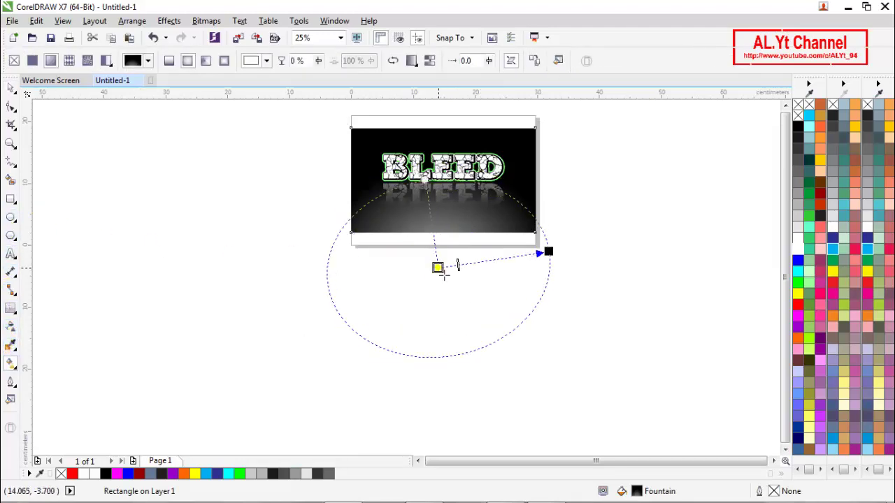
pyautogui.moveTo(554, 260); pyautogui.dragTo(554, 268)
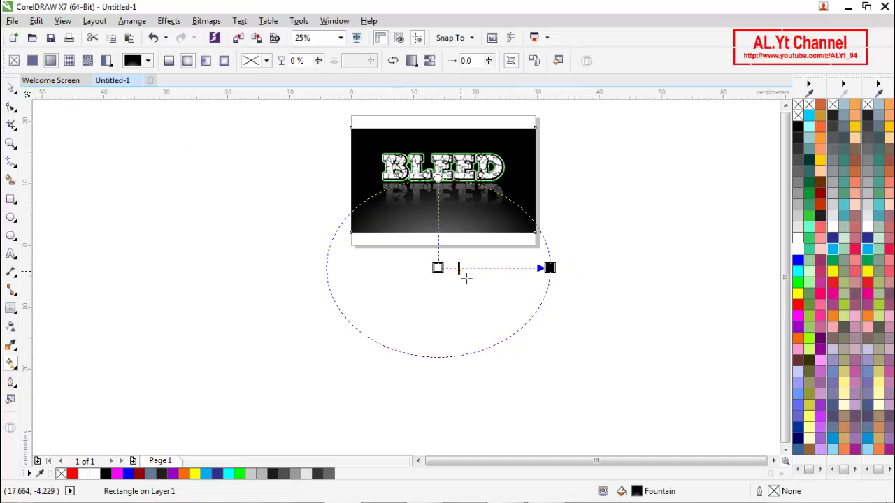
pyautogui.moveTo(458, 267); pyautogui.dragTo(475, 268)
pyautogui.moveTo(551, 268)
pyautogui.mouseDown()
pyautogui.moveTo(566, 267)
pyautogui.moveTo(560, 276)
pyautogui.mouseUp()
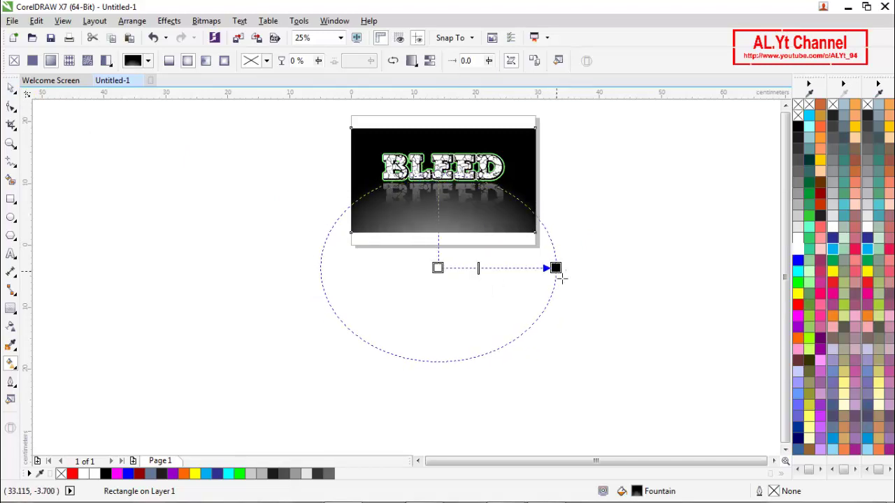
pyautogui.click(12, 89)
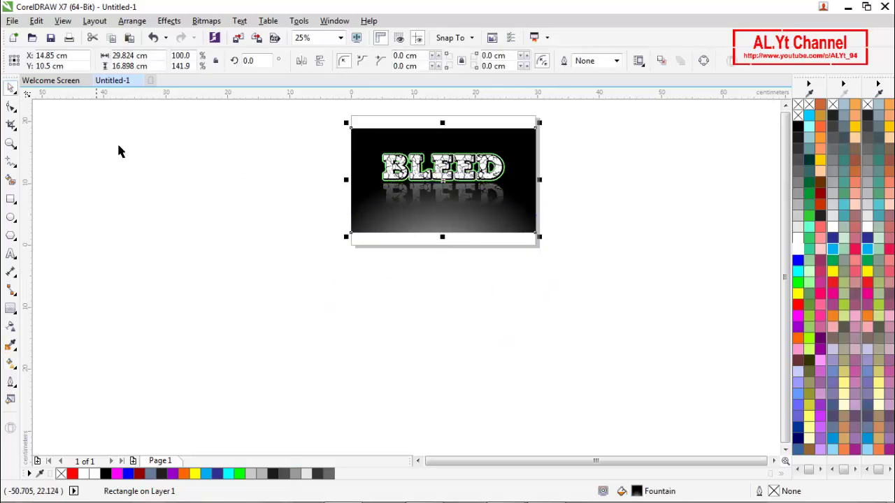
# - Check the finished BLEED design with the adjusted background in full-screen preview
pyautogui.click(243, 185)
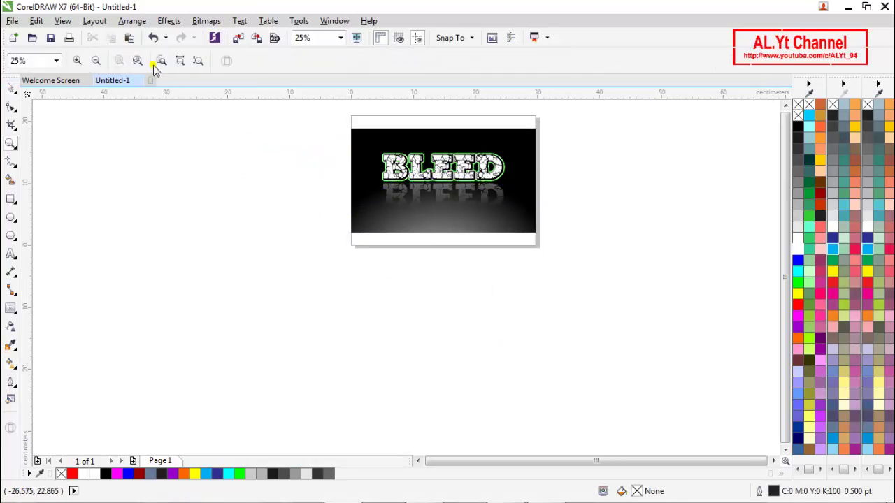
pyautogui.click(180, 62)
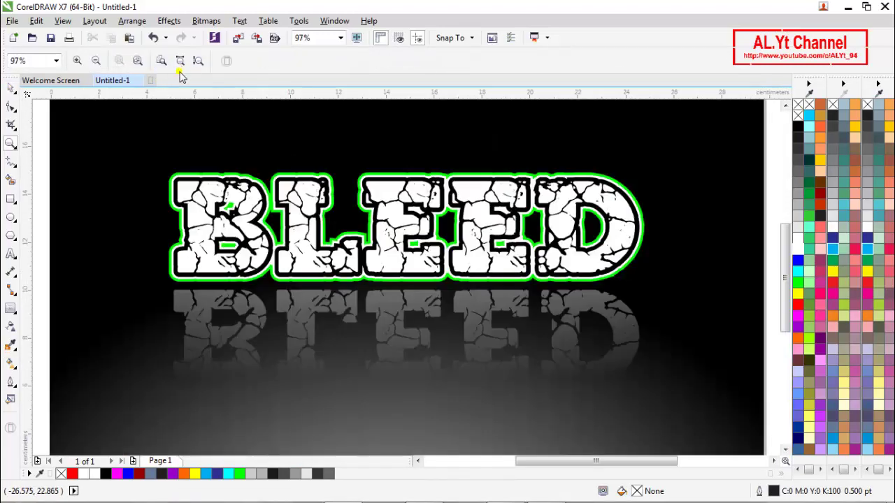
pyautogui.rightClick(36, 135)
pyautogui.click(47, 145)
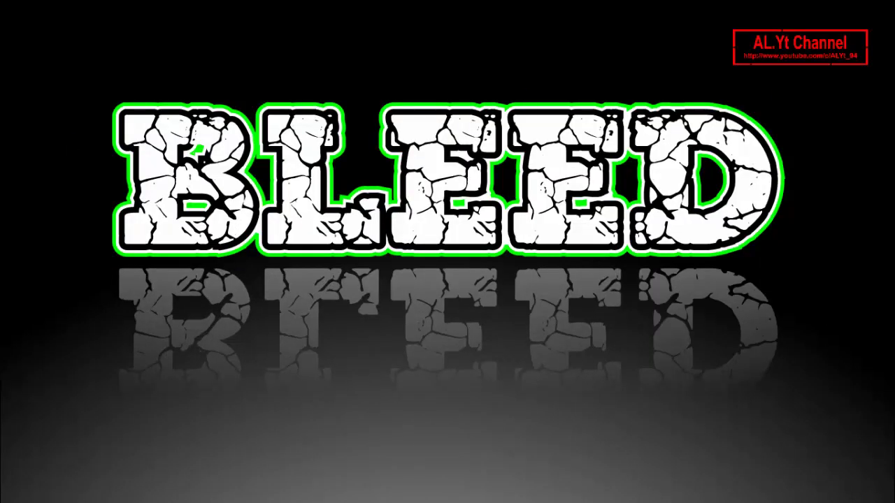
# - Scale the grouped BLEED lettering and reflection down proportionally about its centre to about 15.1 × 6.7 cm
pyautogui.click(624, 130)
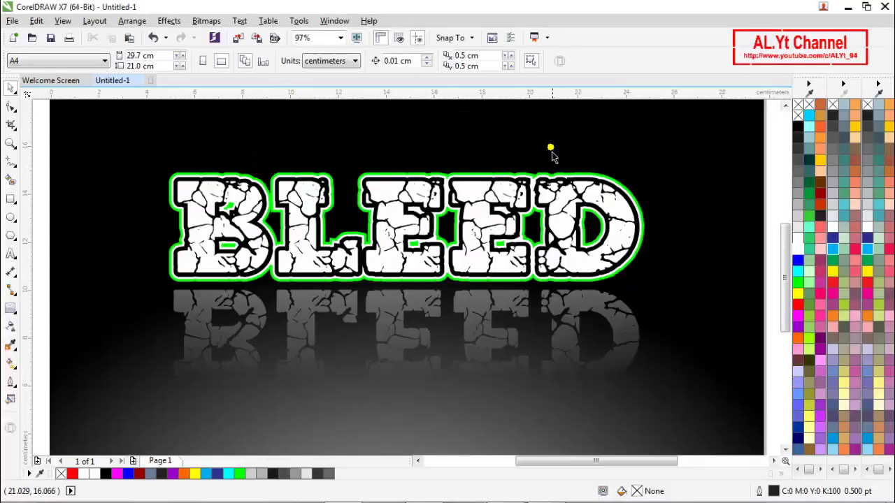
pyautogui.click(512, 219)
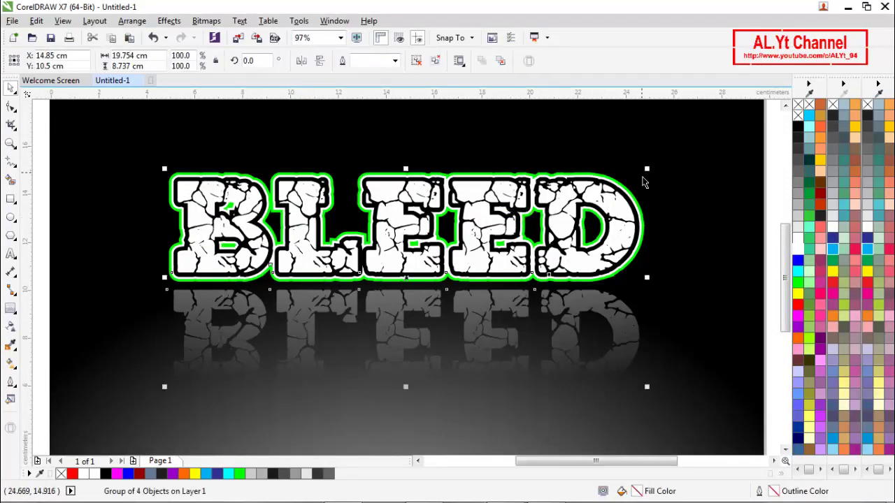
pyautogui.moveTo(652, 178); pyautogui.dragTo(596, 194)
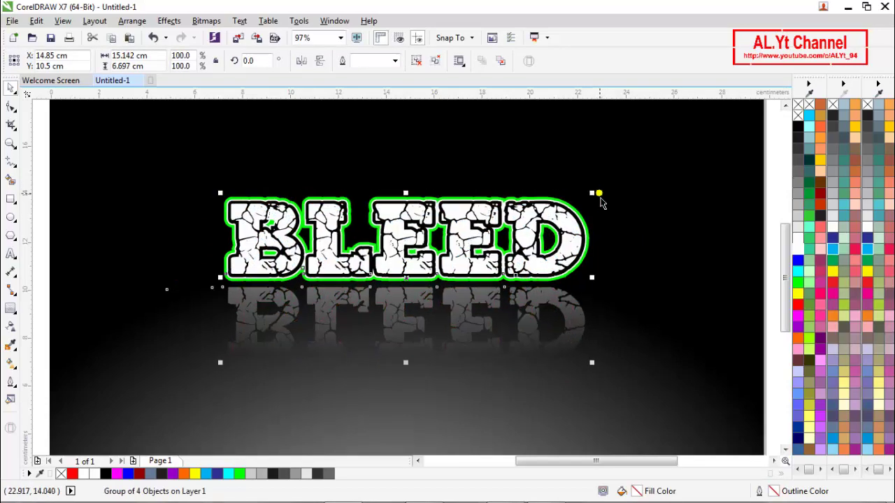
# - Check the resized BLEED artwork against its background in full-screen preview and with the whole page in view
pyautogui.rightClick(43, 163)
pyautogui.click(55, 179)
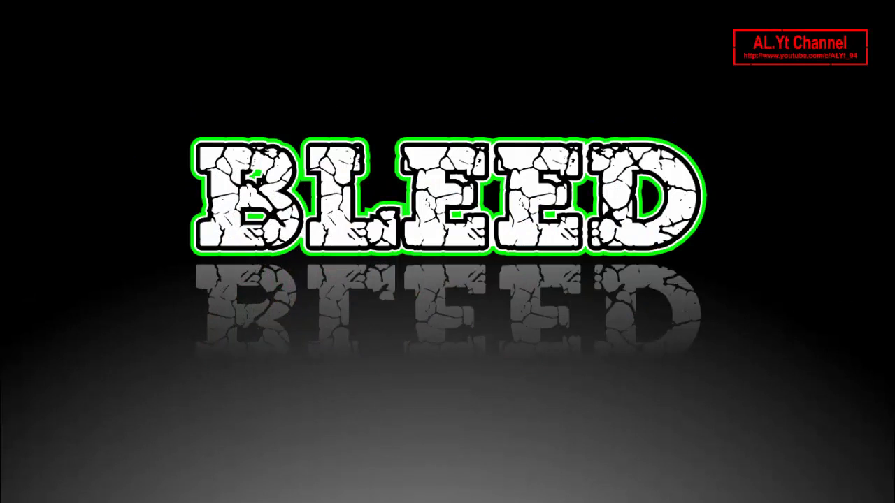
pyautogui.click(466, 183)
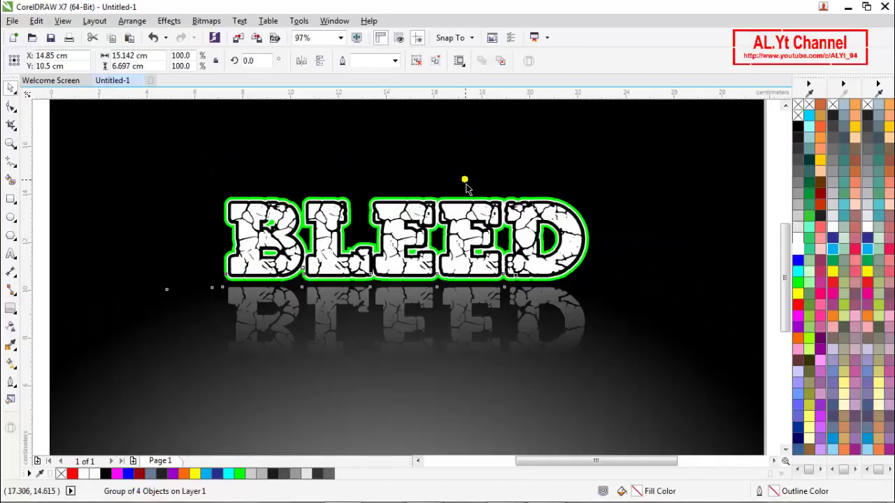
pyautogui.scroll(-1, 466, 184)
pyautogui.click(662, 199)
pyautogui.press('z')
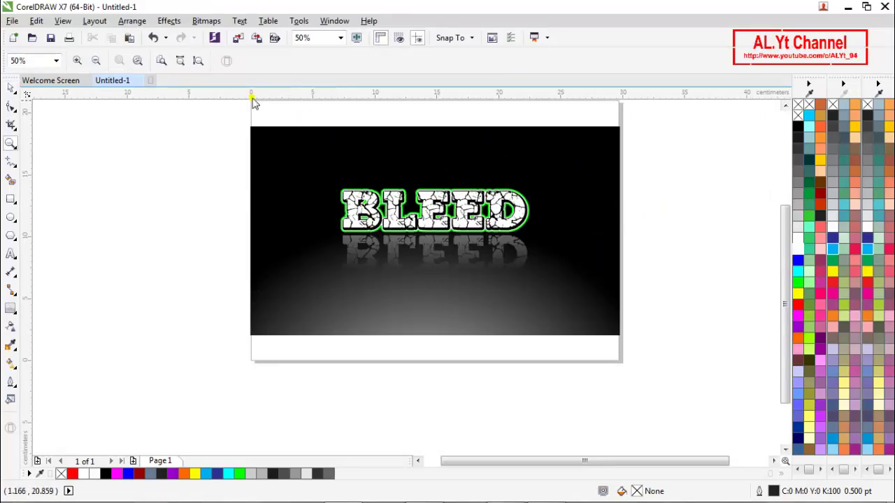
pyautogui.click(199, 61)
pyautogui.press('space')
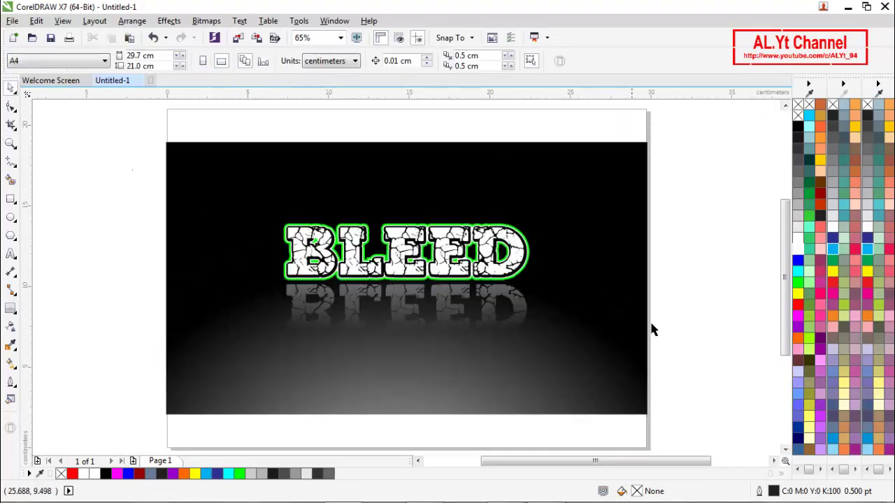